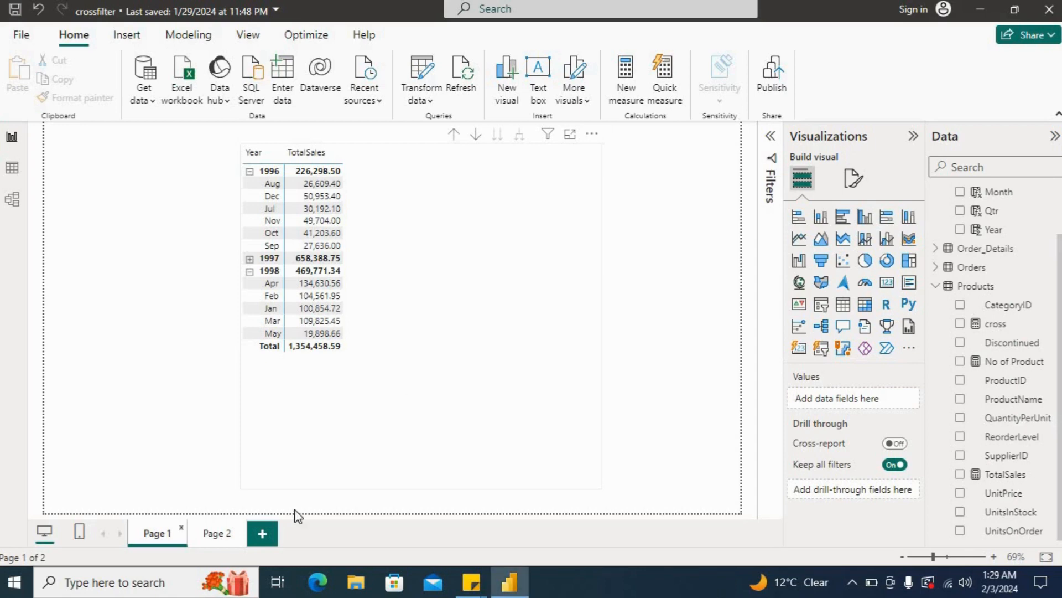
Open Page 2 of the report and highlight "cross-filter direction" in the CROSSFILTER definition
{"action": "left_click", "coordinate": [216, 537]}
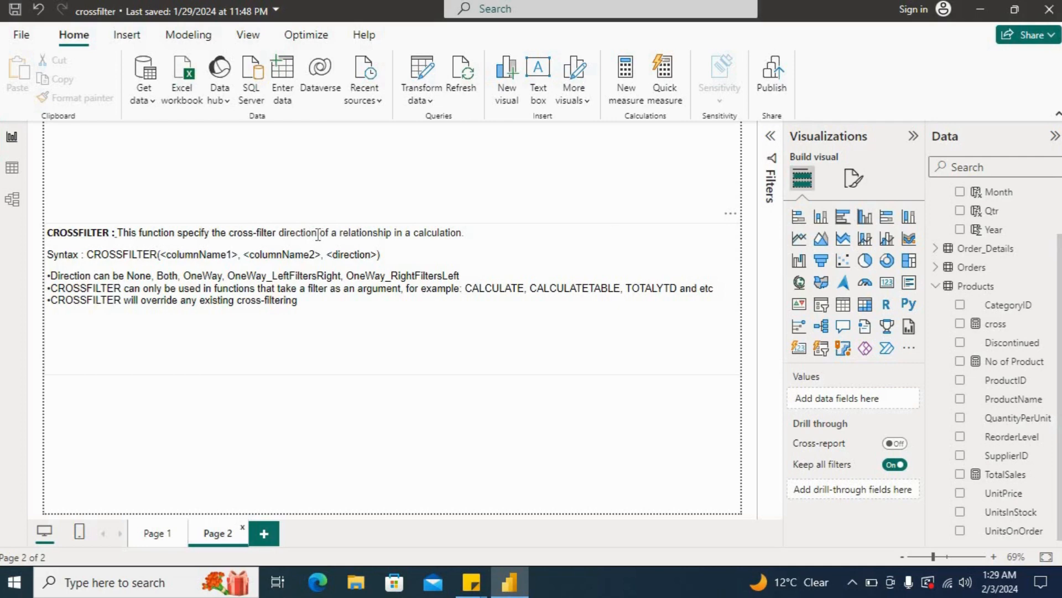
{"action": "left_click_drag", "start_coordinate": [318, 234], "coordinate": [229, 235]}
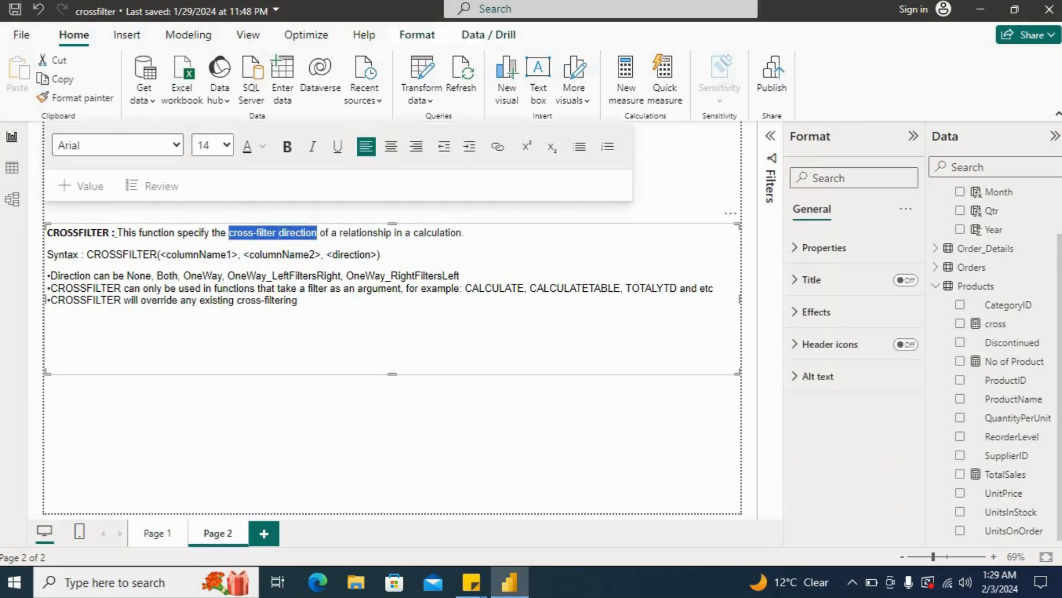
Inspect the cross filter direction options of the relationship between Products and Order_Details in the data model, and close its settings without saving
{"action": "left_click", "coordinate": [14, 205]}
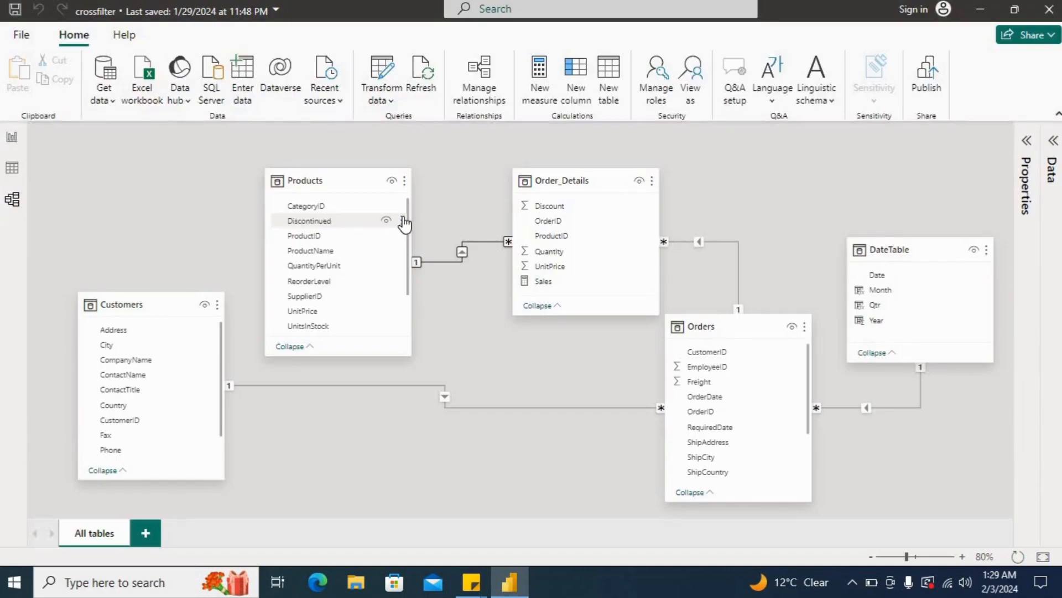
{"action": "left_click", "coordinate": [456, 263]}
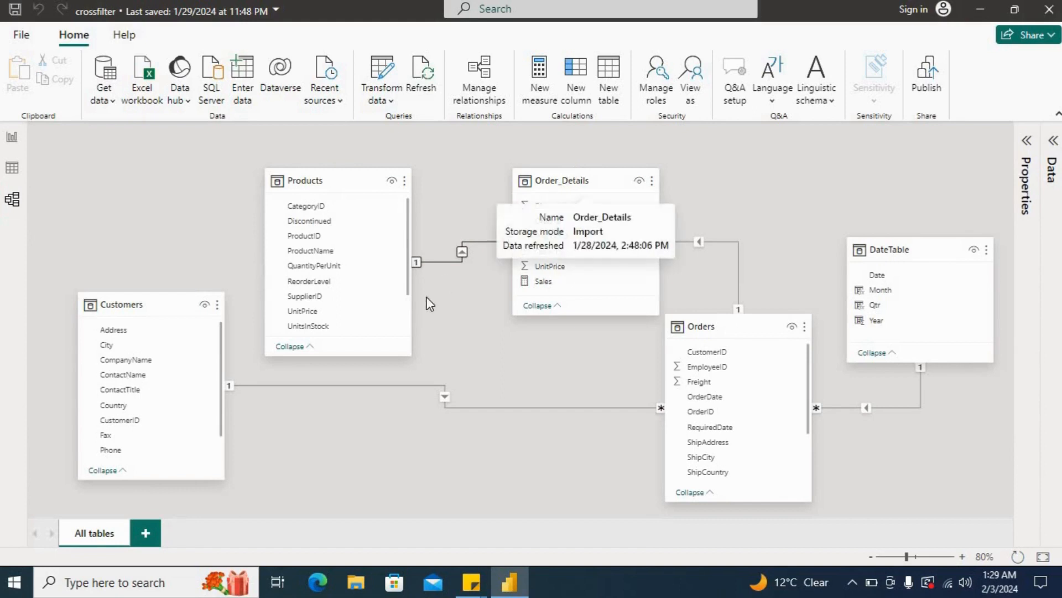
{"action": "left_click", "coordinate": [462, 264]}
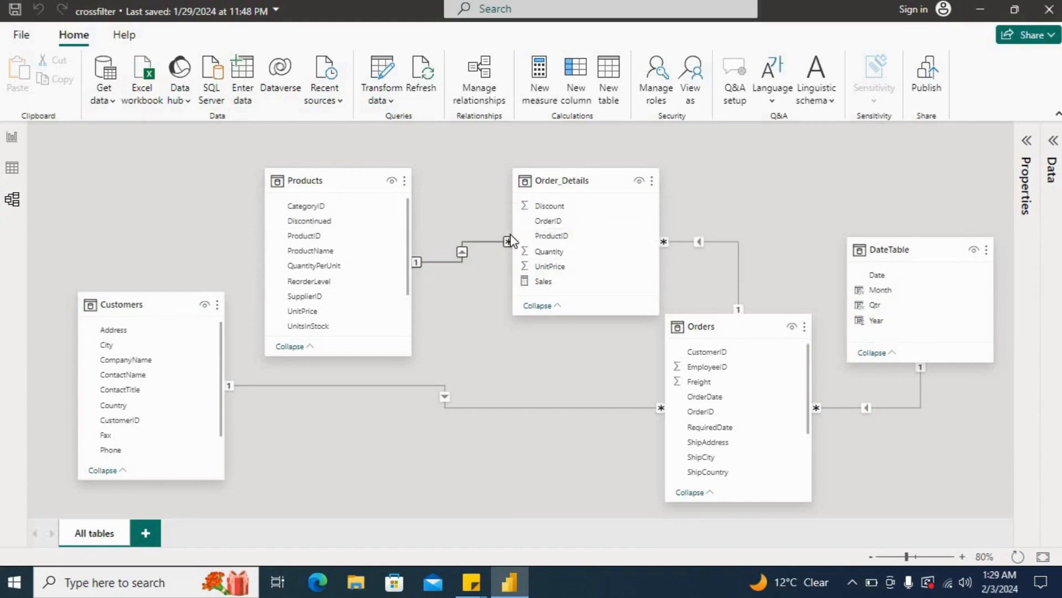
{"action": "double_click", "coordinate": [447, 259]}
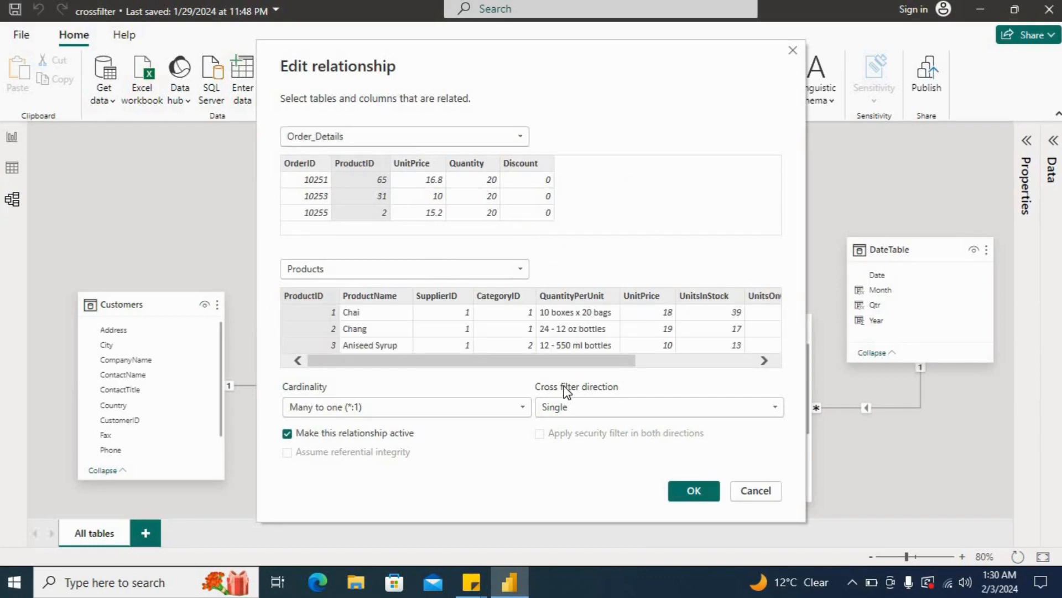
{"action": "left_click", "coordinate": [615, 414]}
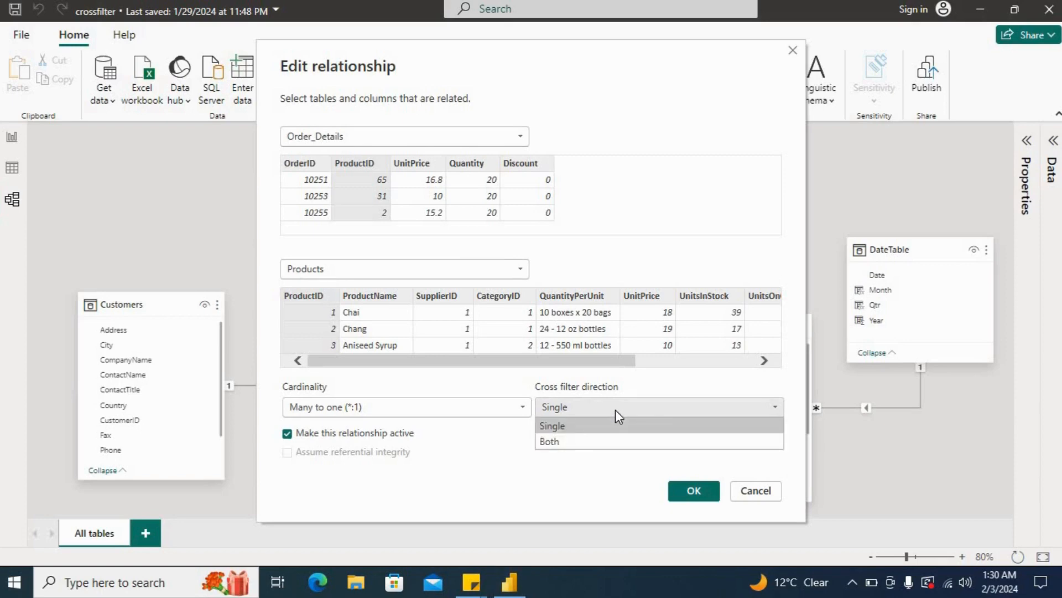
{"action": "left_click", "coordinate": [615, 409]}
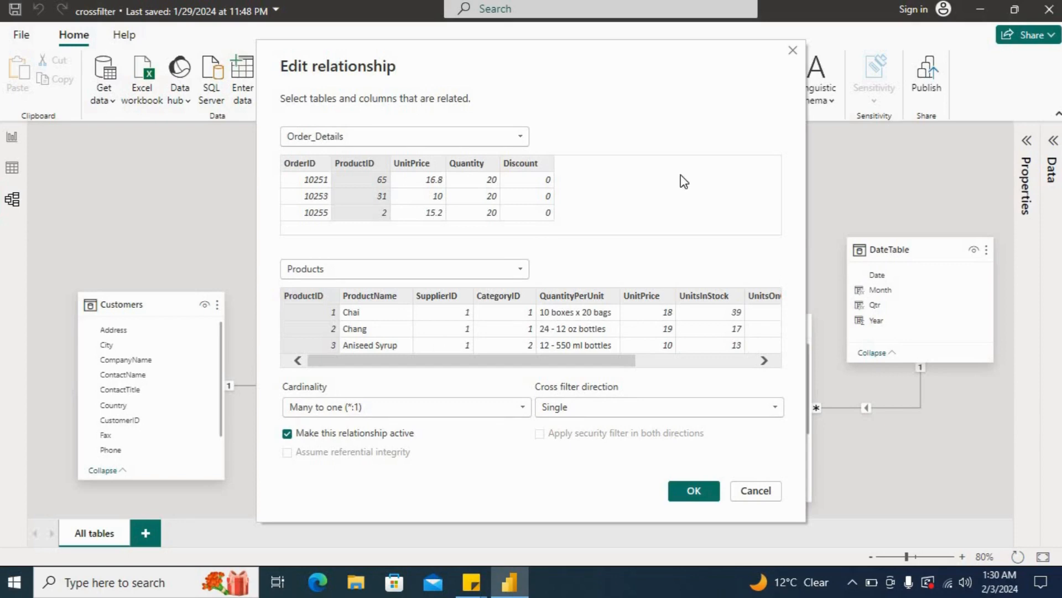
{"action": "left_click", "coordinate": [599, 410]}
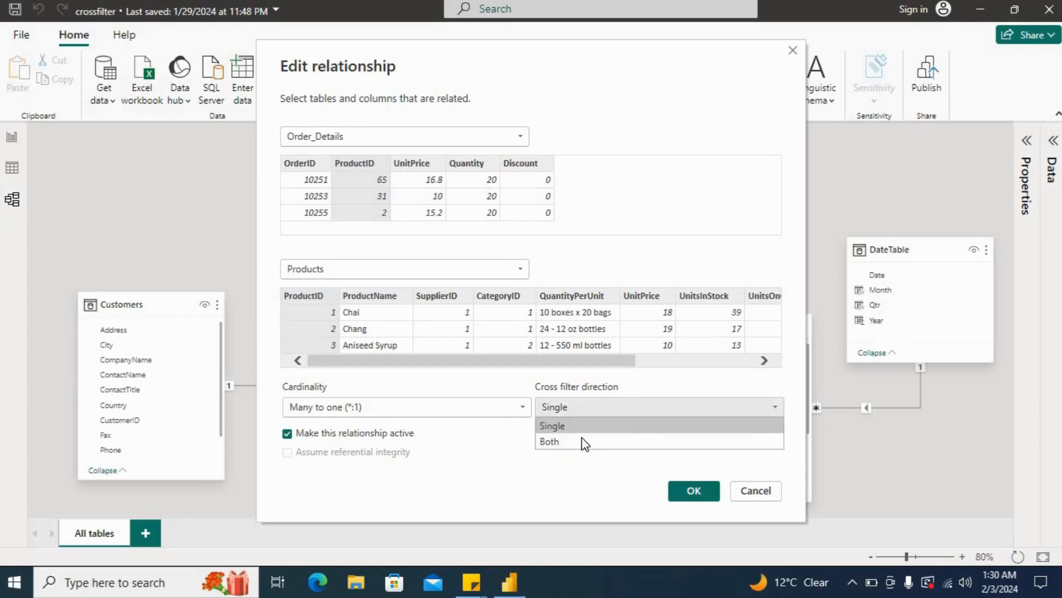
{"action": "left_click", "coordinate": [757, 494]}
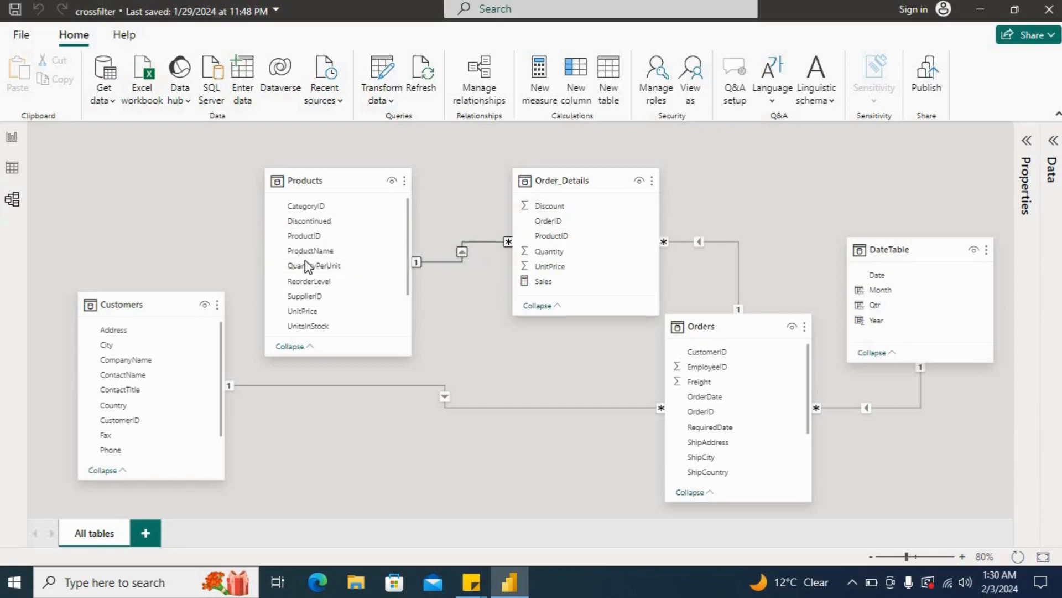
Set the cross filter direction of the Products–Order_Details relationship to Both
{"action": "double_click", "coordinate": [464, 256]}
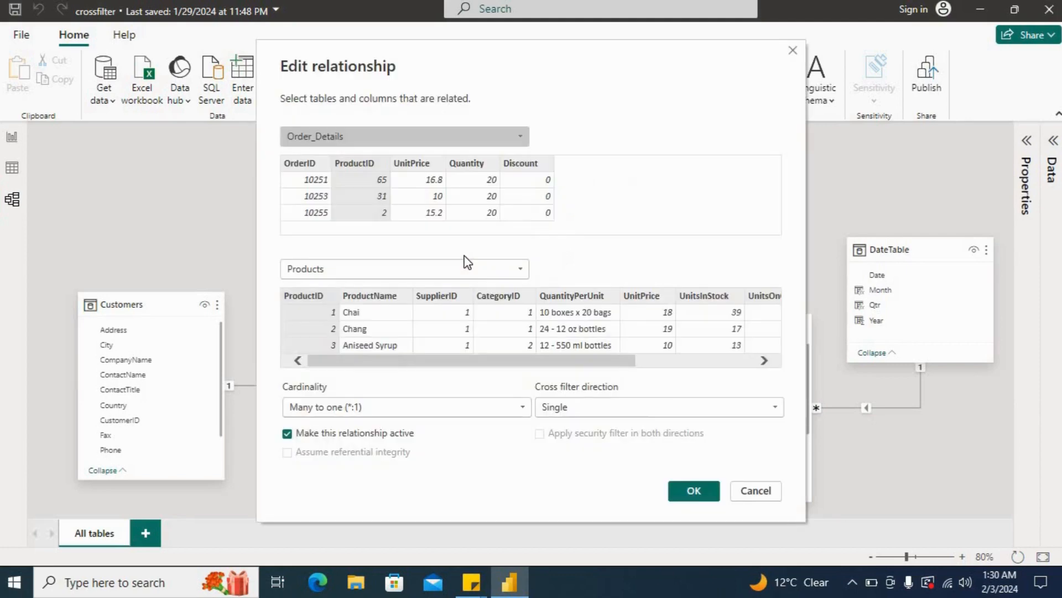
{"action": "left_click", "coordinate": [626, 407]}
{"action": "left_click", "coordinate": [551, 442]}
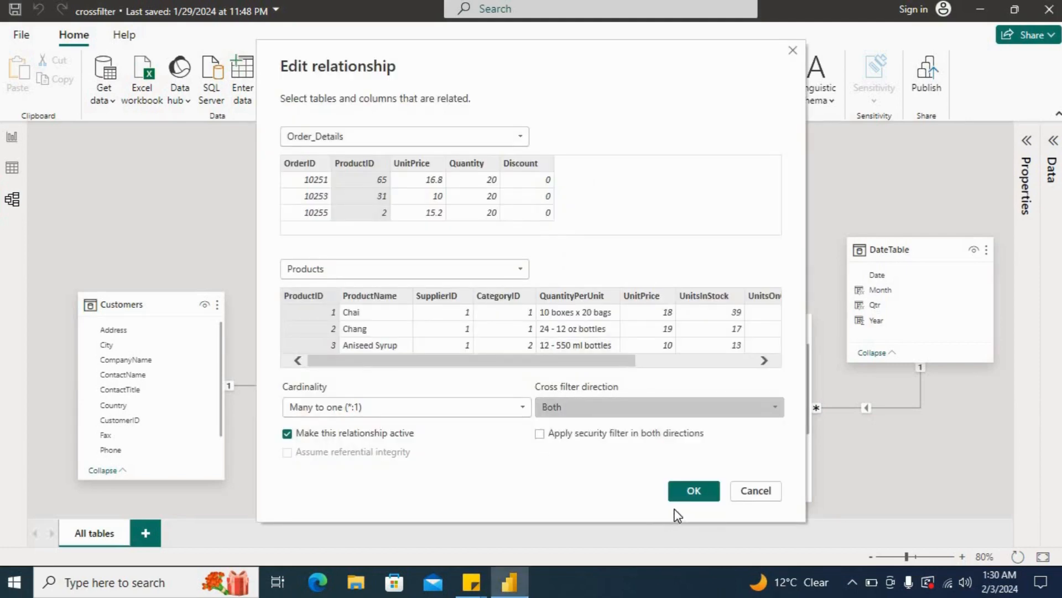
{"action": "left_click", "coordinate": [685, 489]}
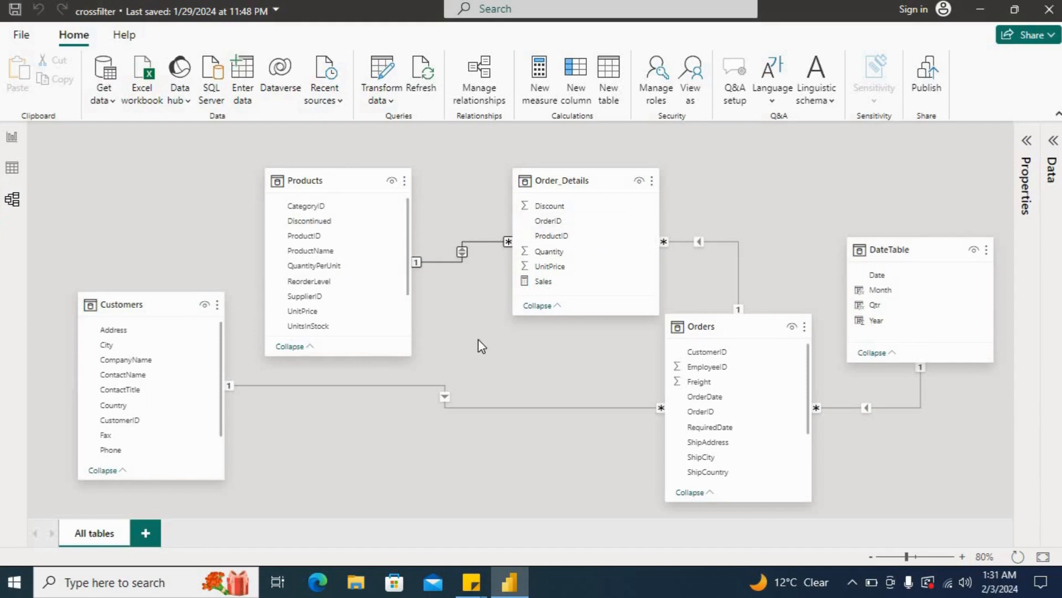
Set the Products–Order_Details relationship's cross filter direction back to Single
{"action": "double_click", "coordinate": [460, 253]}
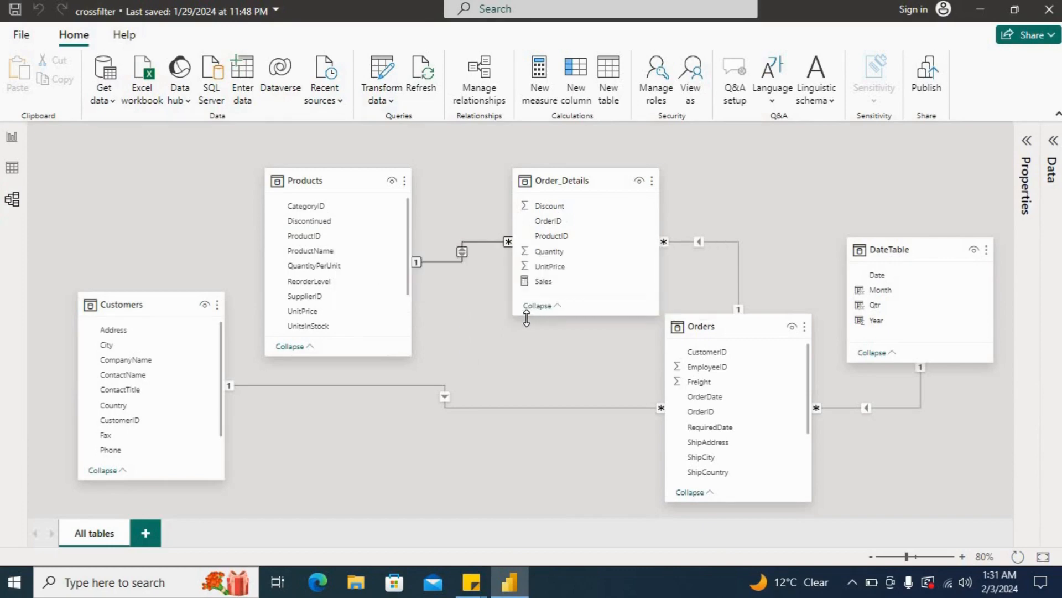
{"action": "right_click", "coordinate": [460, 251]}
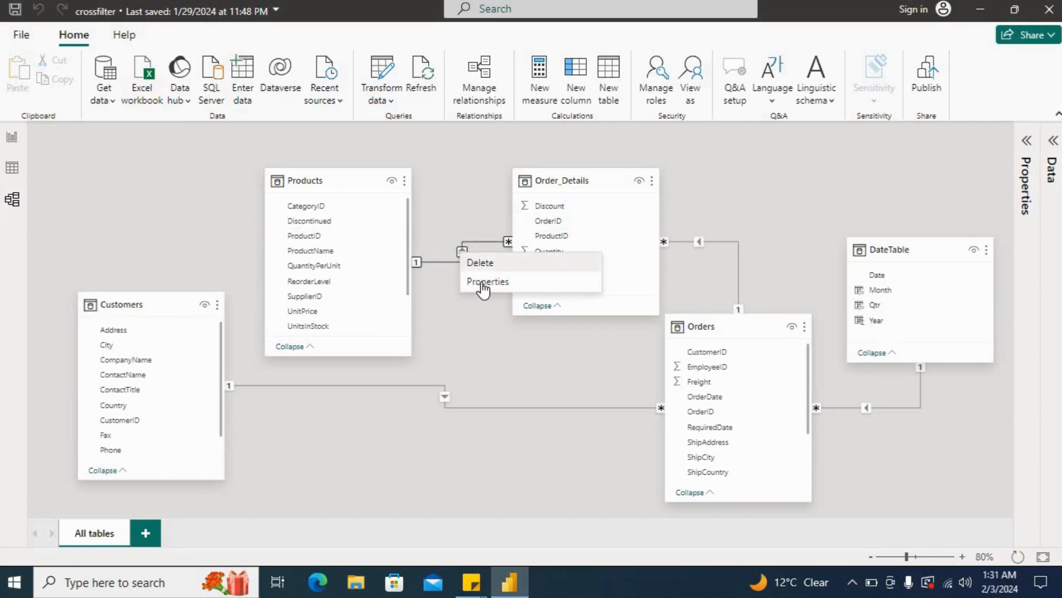
{"action": "left_click", "coordinate": [465, 253]}
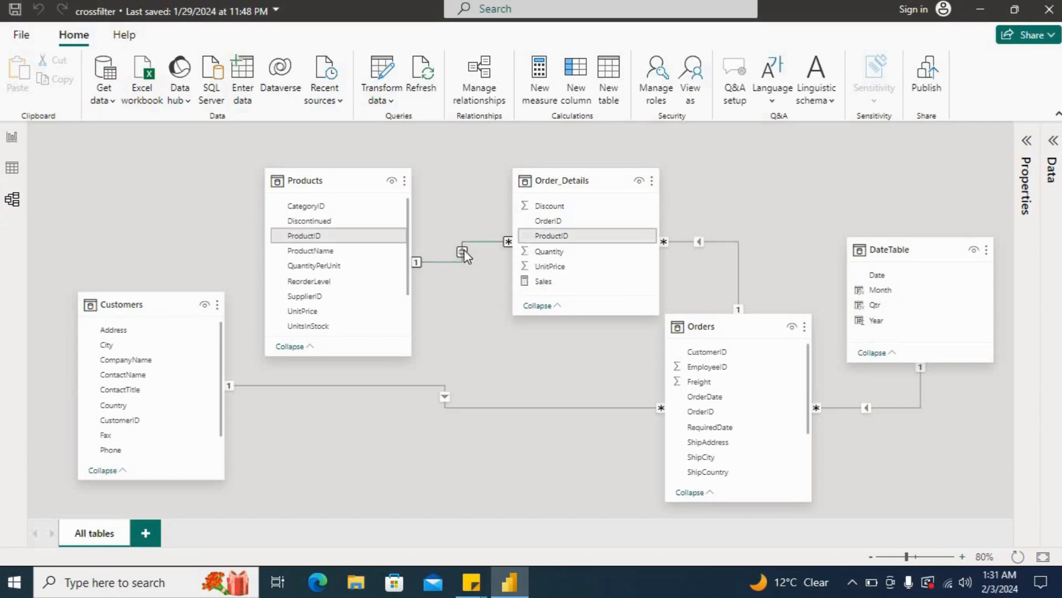
{"action": "double_click", "coordinate": [465, 253]}
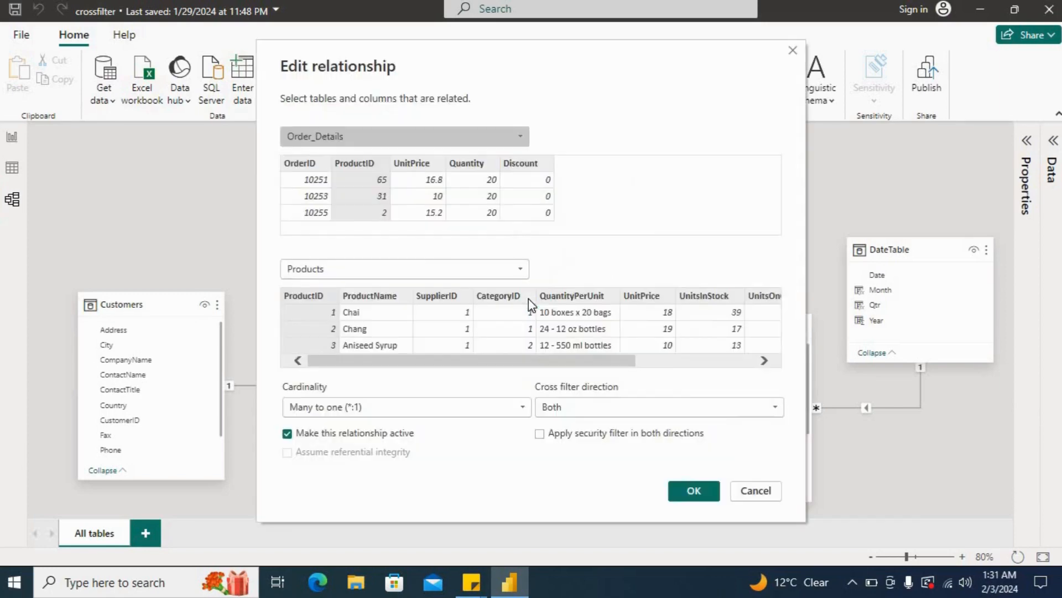
{"action": "left_click", "coordinate": [669, 407]}
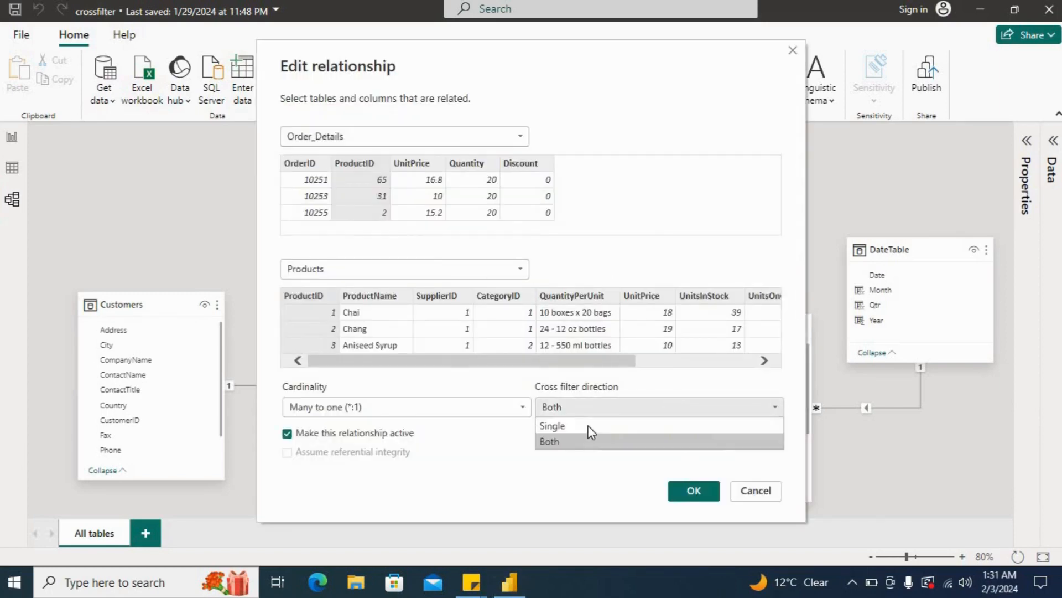
{"action": "left_click", "coordinate": [578, 427]}
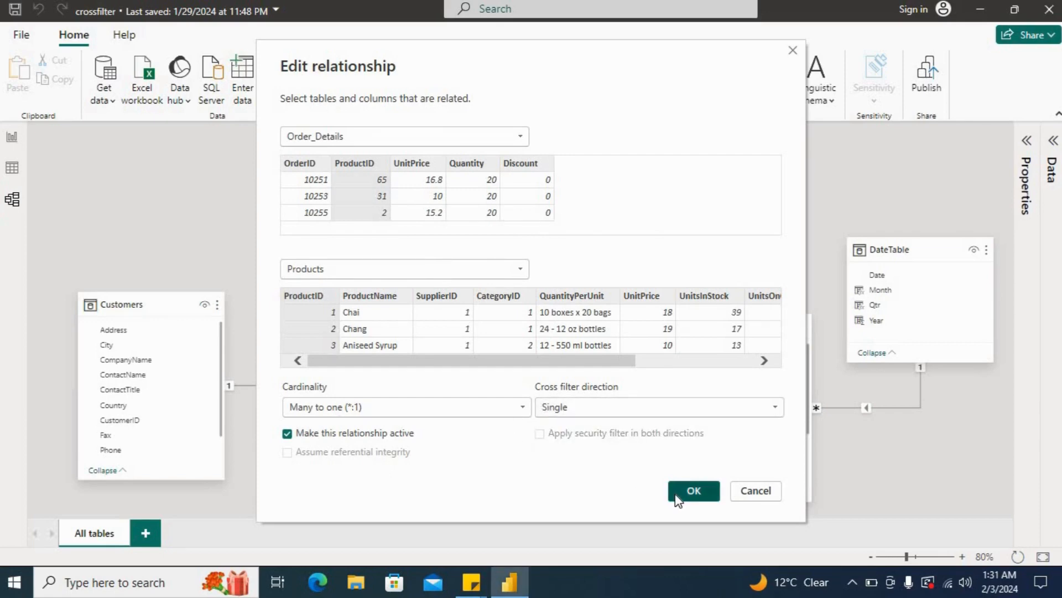
{"action": "left_click", "coordinate": [686, 490]}
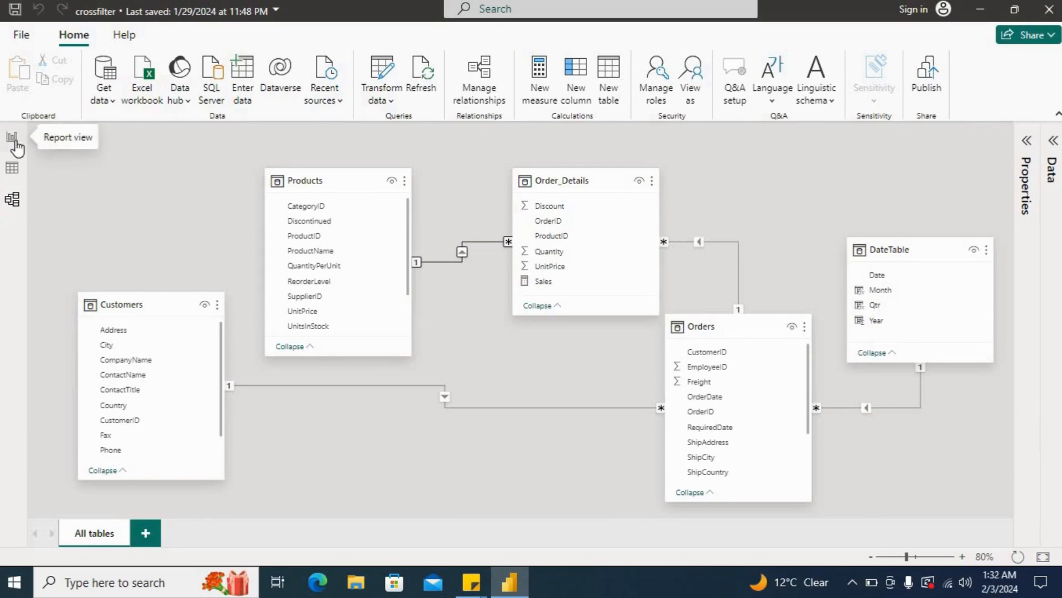
Return to the report notes and review the CROSSFILTER definition, its syntax and the allowed direction values
{"action": "left_click", "coordinate": [15, 143]}
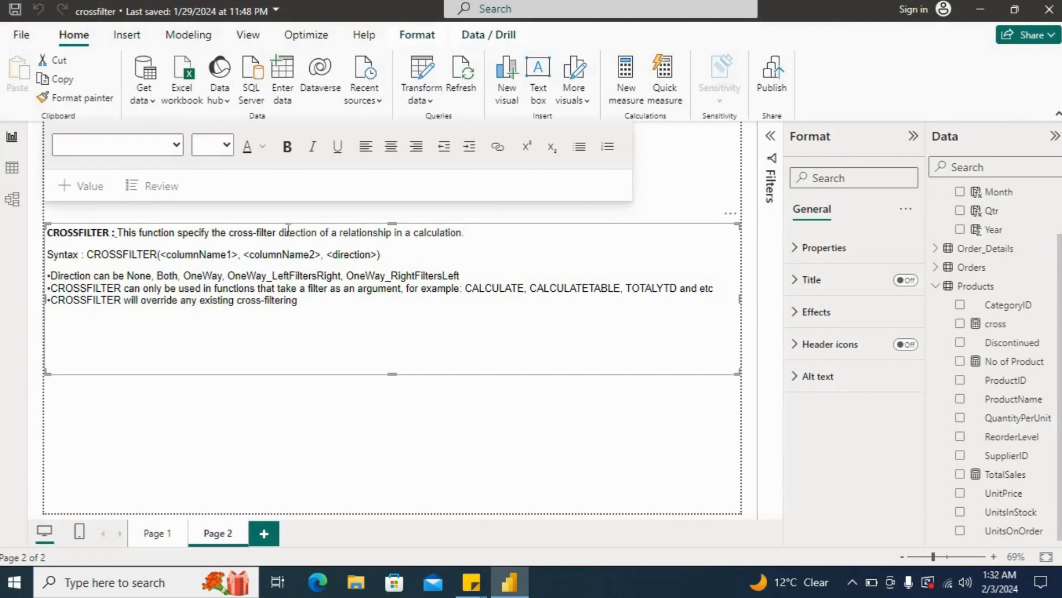
{"action": "left_click_drag", "start_coordinate": [228, 233], "coordinate": [321, 230]}
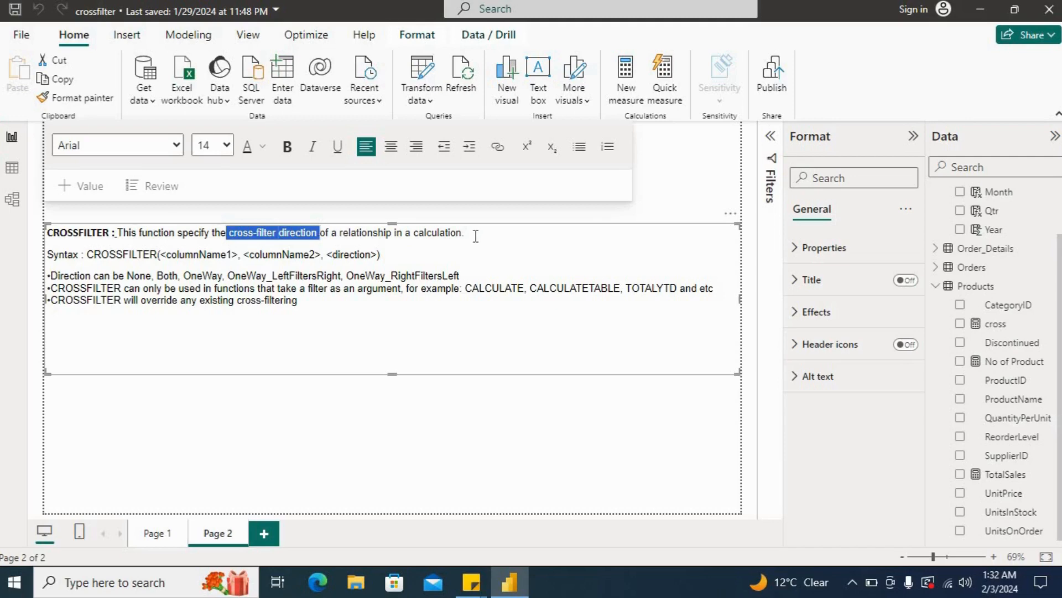
{"action": "left_click_drag", "start_coordinate": [468, 233], "coordinate": [319, 235]}
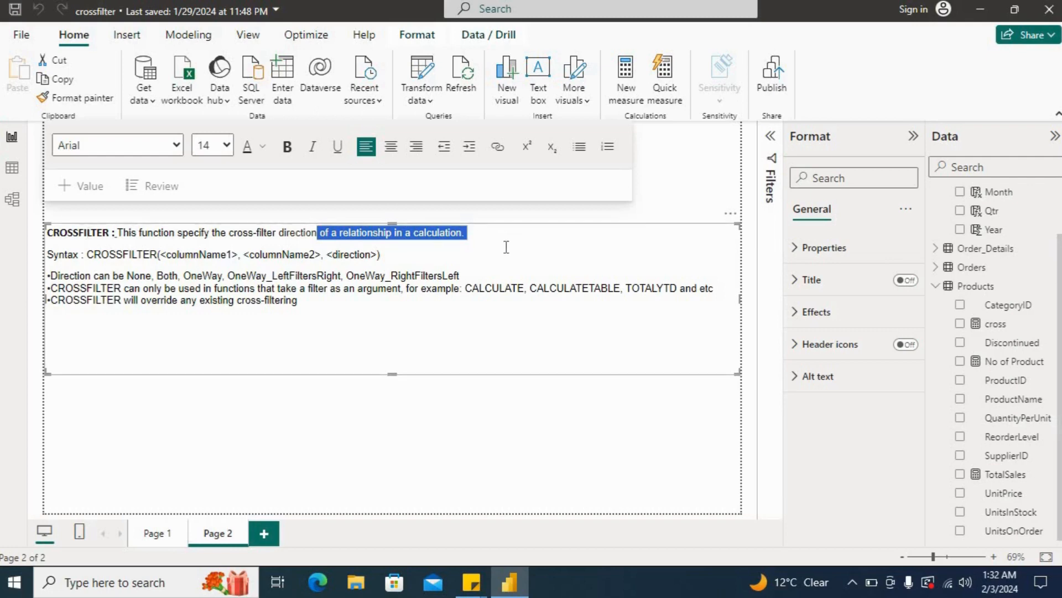
{"action": "double_click", "coordinate": [314, 260]}
{"action": "left_click", "coordinate": [124, 255]}
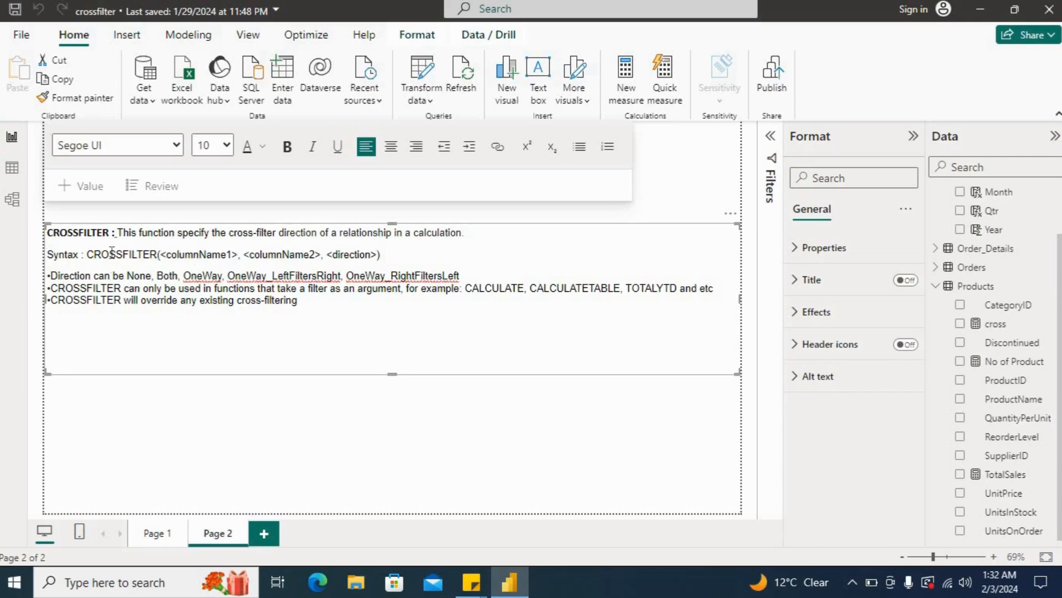
{"action": "double_click", "coordinate": [362, 254]}
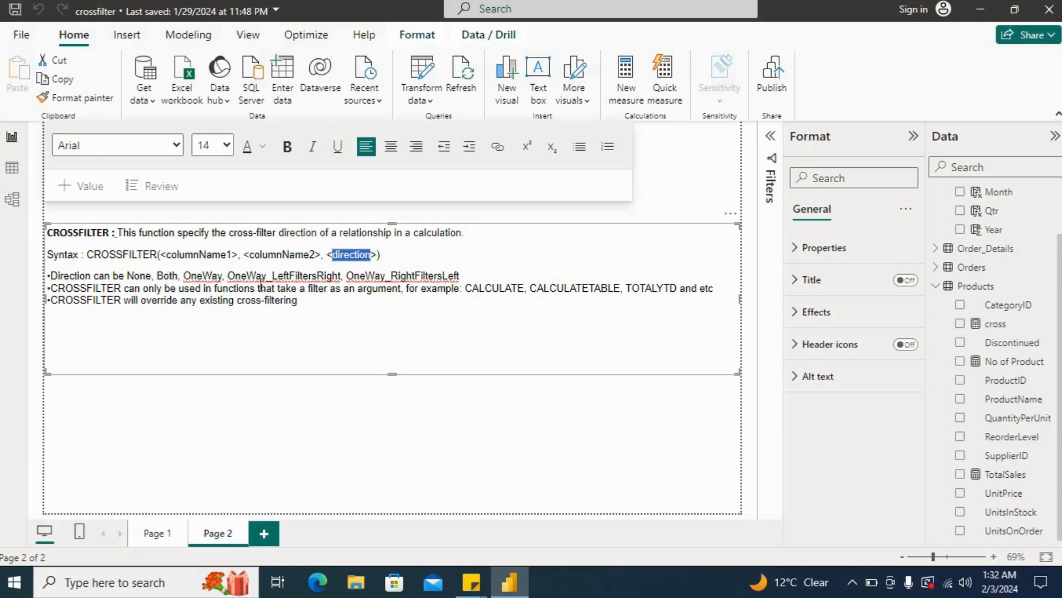
{"action": "left_click", "coordinate": [374, 275]}
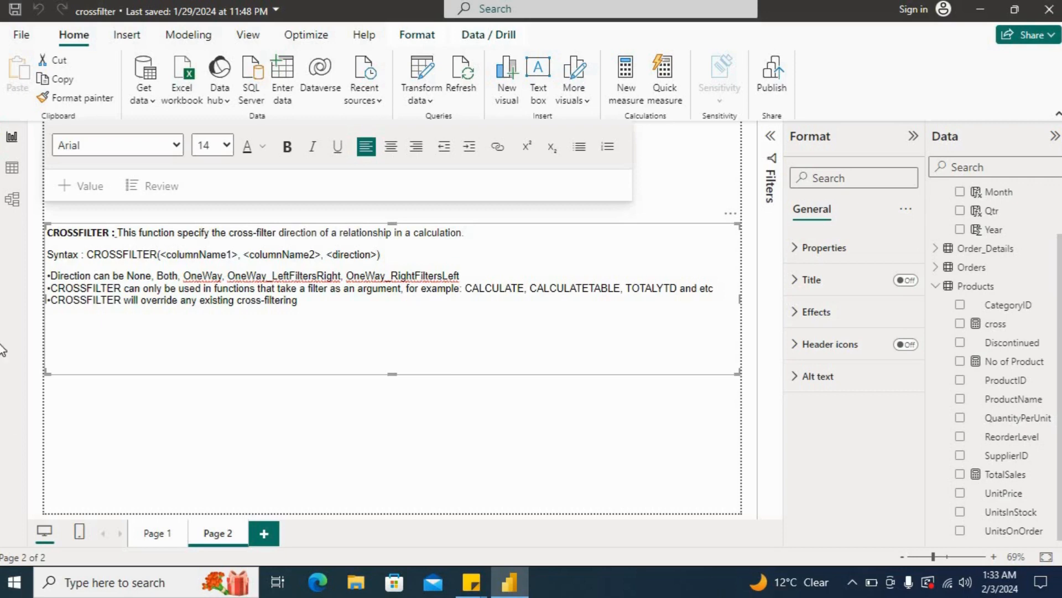
Check the Products–Order_Details filter direction in the model and review the note on overriding existing cross-filtering on Page 2
{"action": "left_click", "coordinate": [16, 204]}
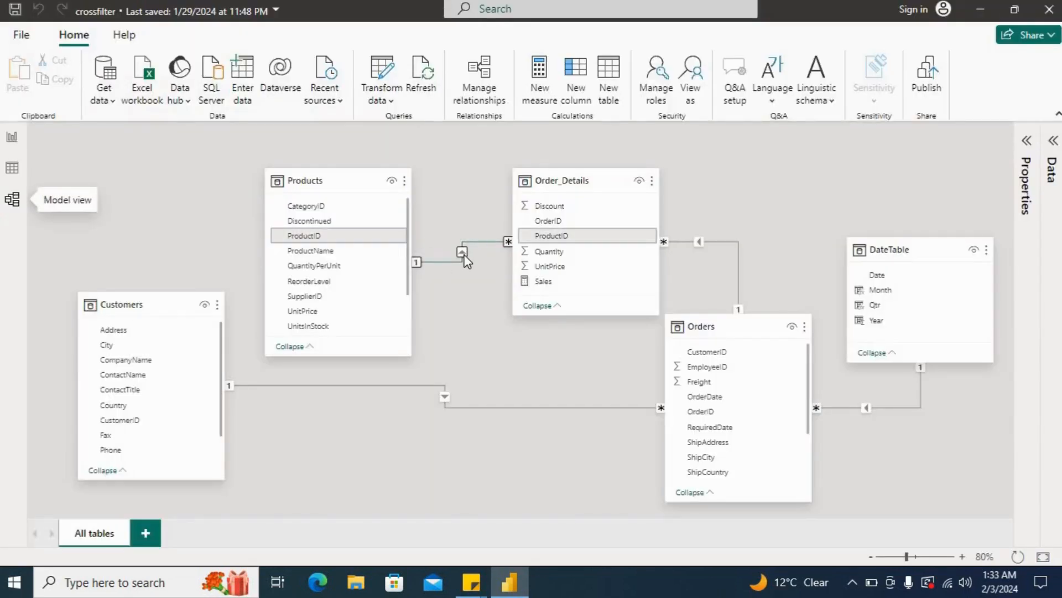
{"action": "left_click", "coordinate": [13, 138]}
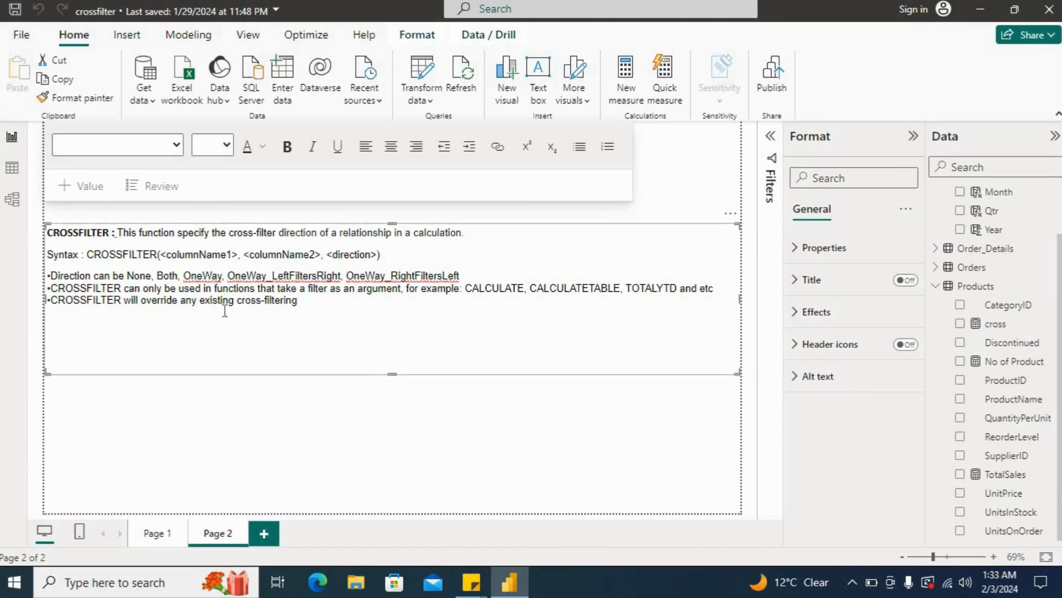
{"action": "left_click", "coordinate": [311, 305]}
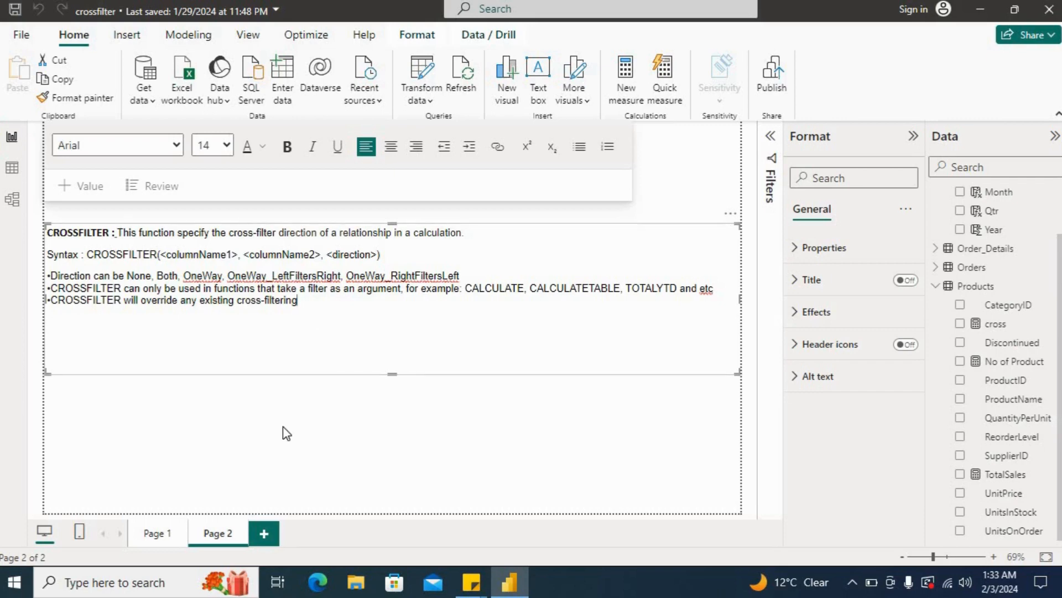
{"action": "left_click", "coordinate": [271, 449]}
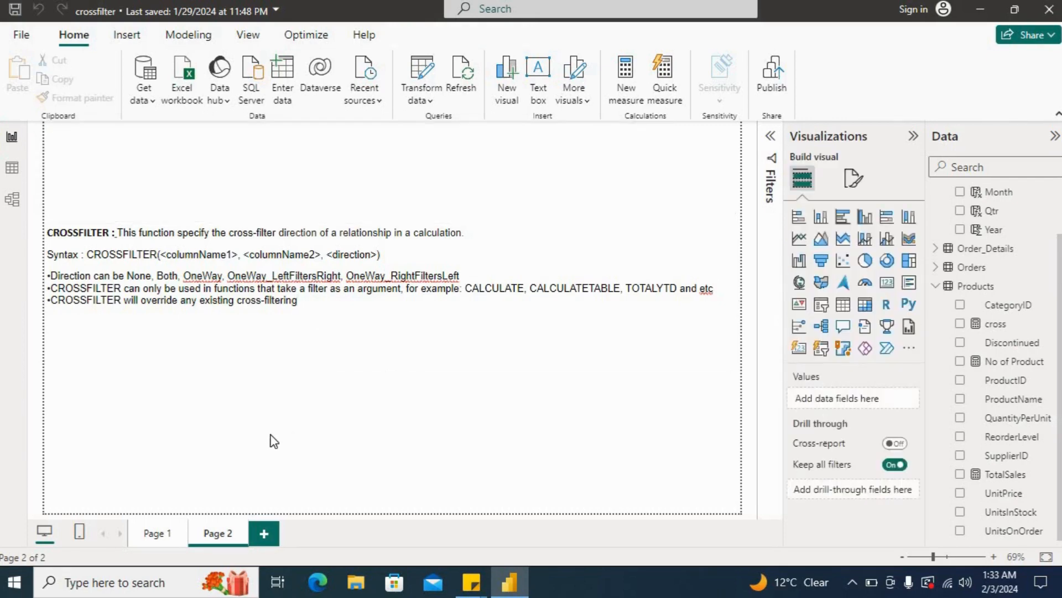
Examine the DateTable and the table relationships in the data model, and return to the sales matrix on Page 1
{"action": "left_click", "coordinate": [150, 534]}
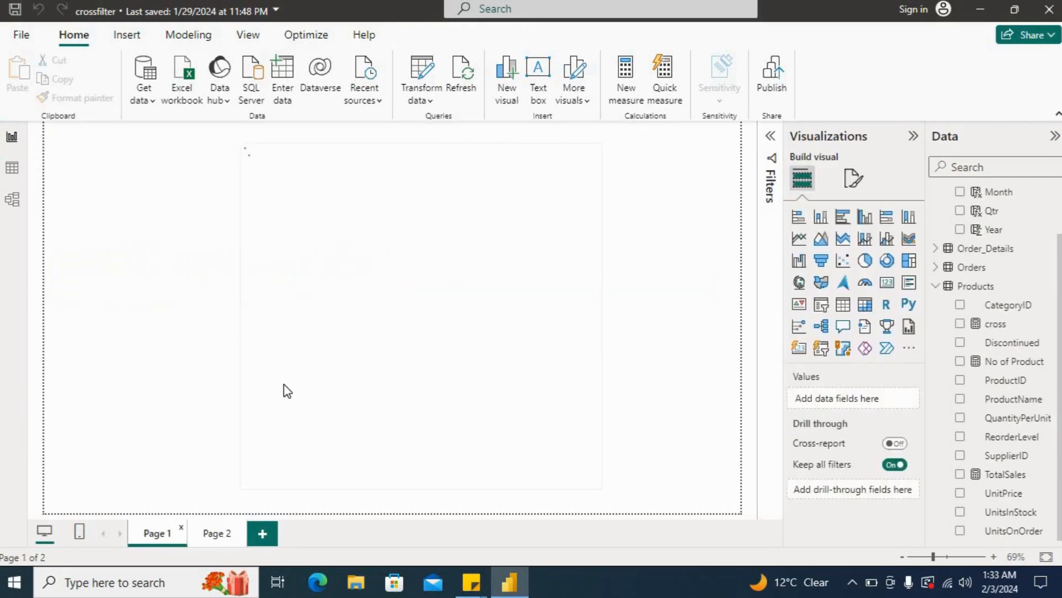
{"action": "left_click", "coordinate": [12, 168]}
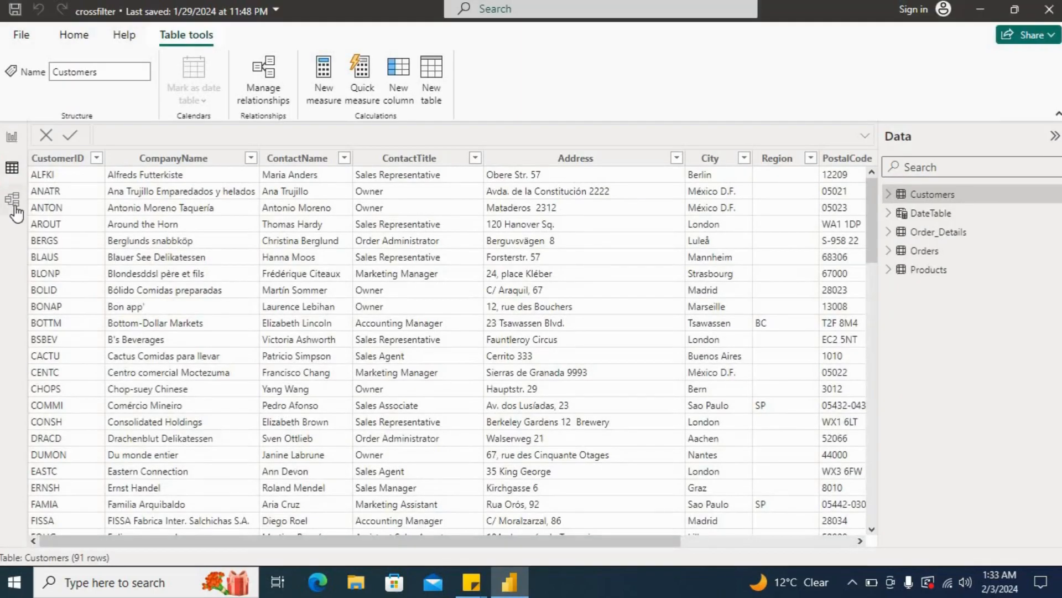
{"action": "left_click", "coordinate": [13, 205]}
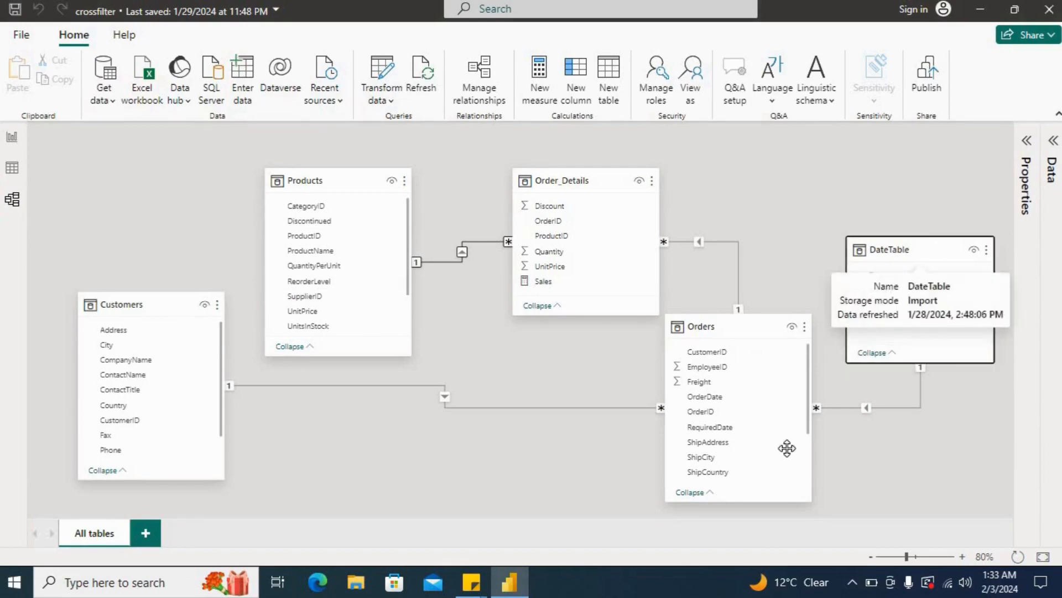
{"action": "left_click", "coordinate": [920, 308]}
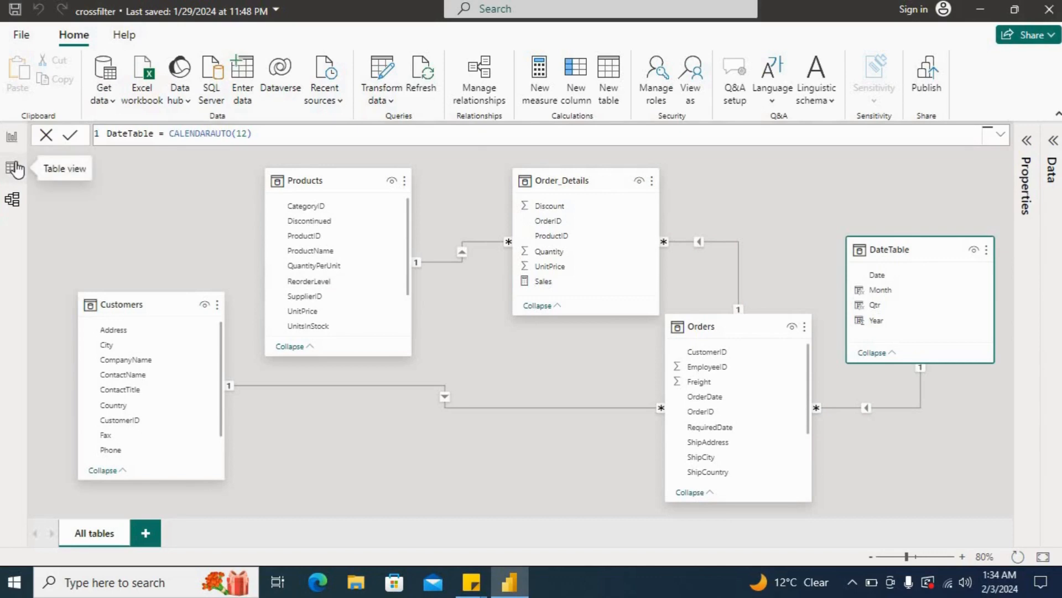
{"action": "left_click", "coordinate": [12, 138]}
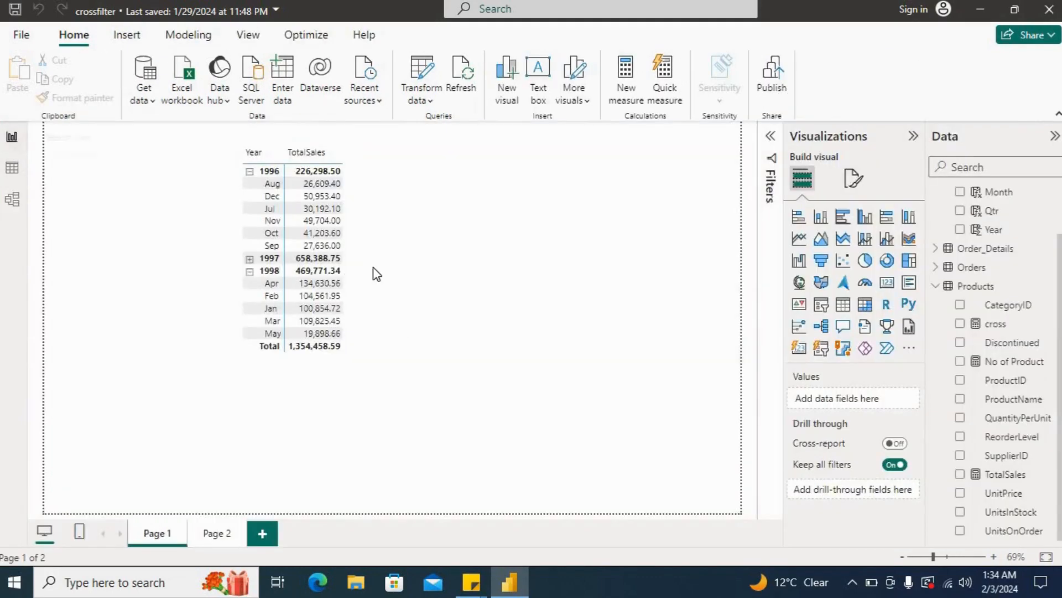
Reposition the sales matrix nearer the centre of the report page
{"action": "left_click_drag", "start_coordinate": [486, 255], "coordinate": [379, 205]}
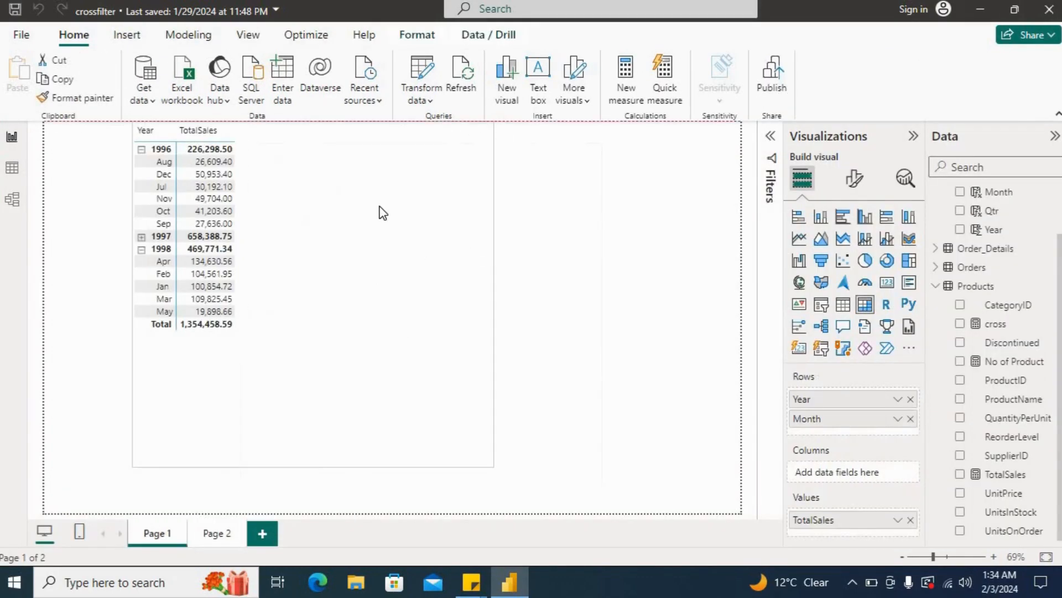
{"action": "left_click_drag", "start_coordinate": [415, 246], "coordinate": [546, 334]}
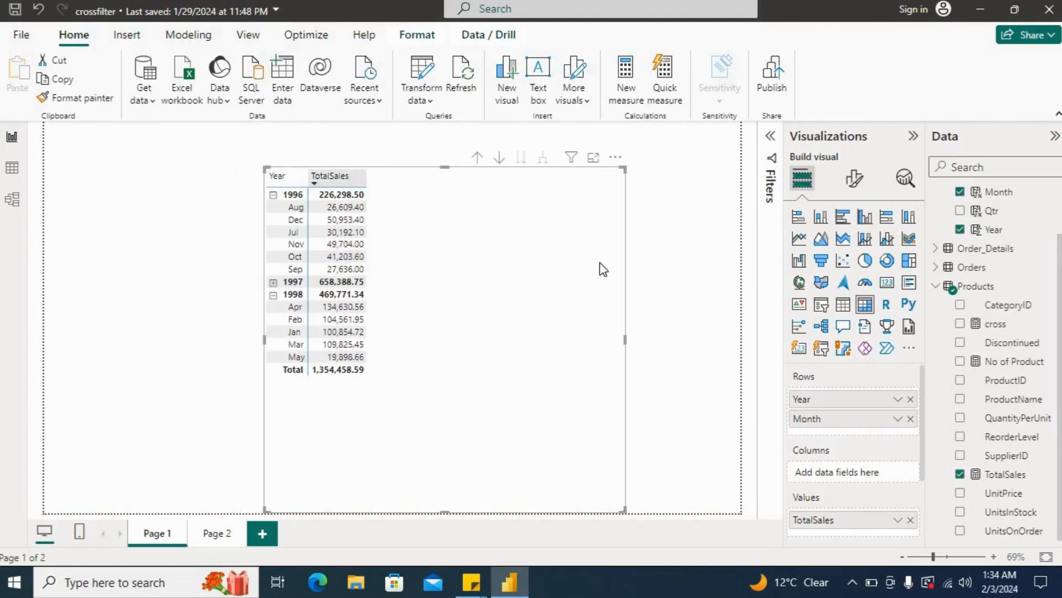
{"action": "left_click", "coordinate": [988, 474]}
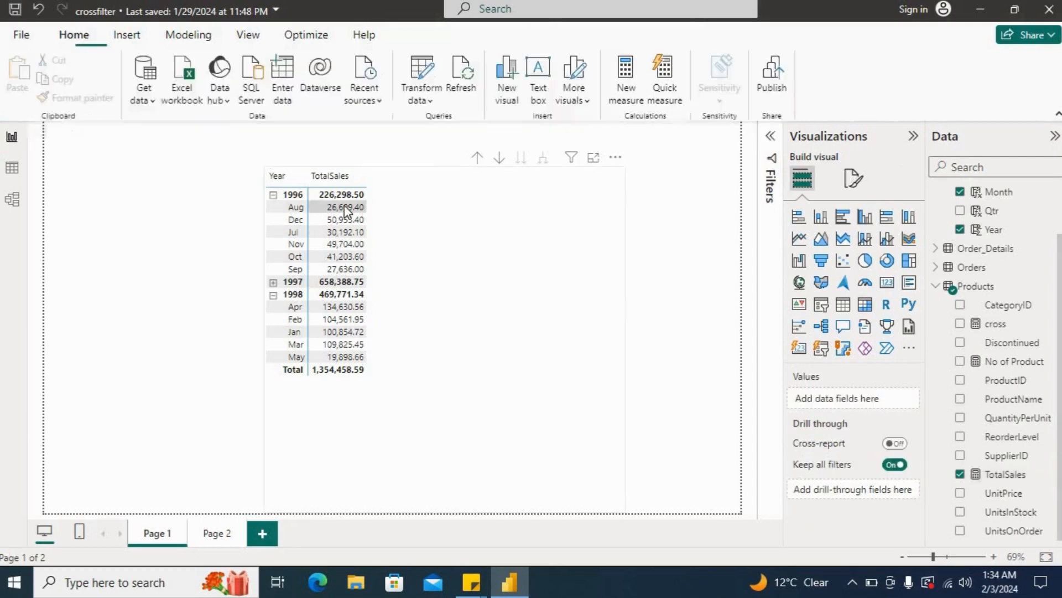
{"action": "key", "text": "Escape"}
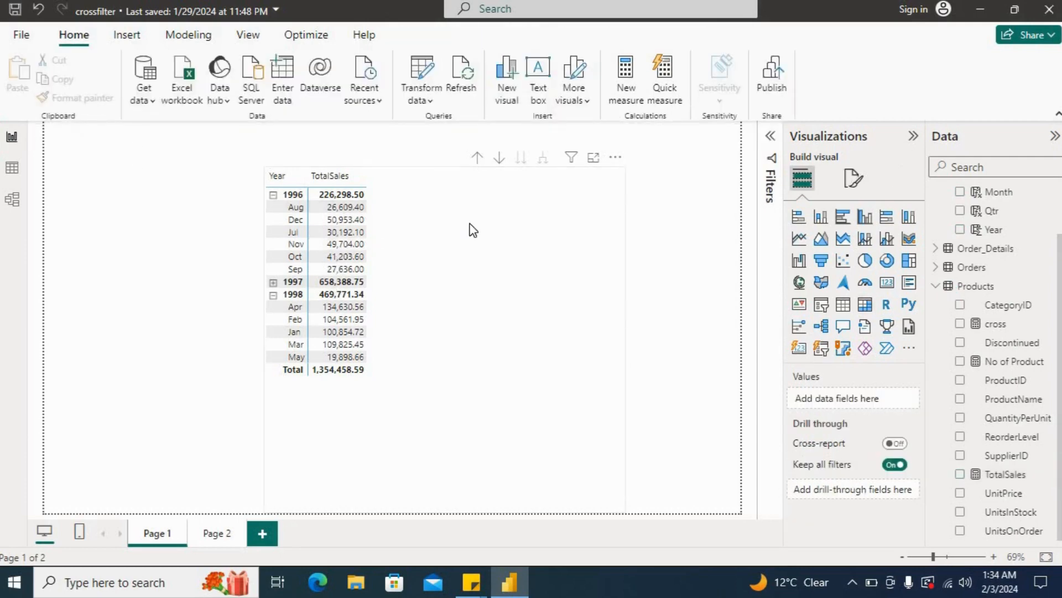
{"action": "left_click", "coordinate": [291, 232]}
Add the No of Product measure to the sales matrix, and move the matrix up and lengthen it to fit more rows
{"action": "left_click", "coordinate": [1023, 366]}
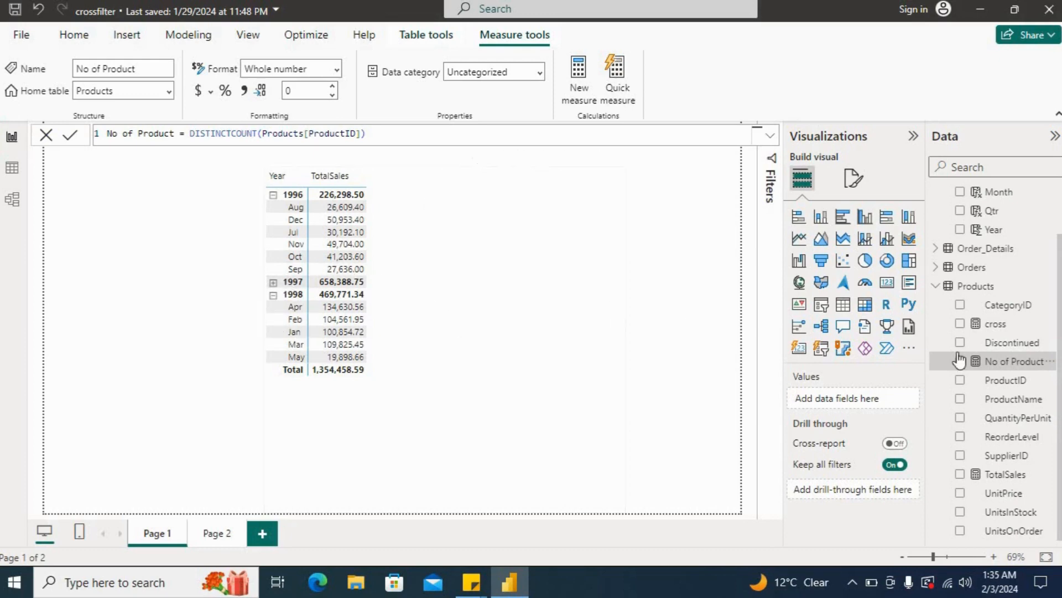
{"action": "left_click_drag", "start_coordinate": [1028, 372], "coordinate": [486, 313]}
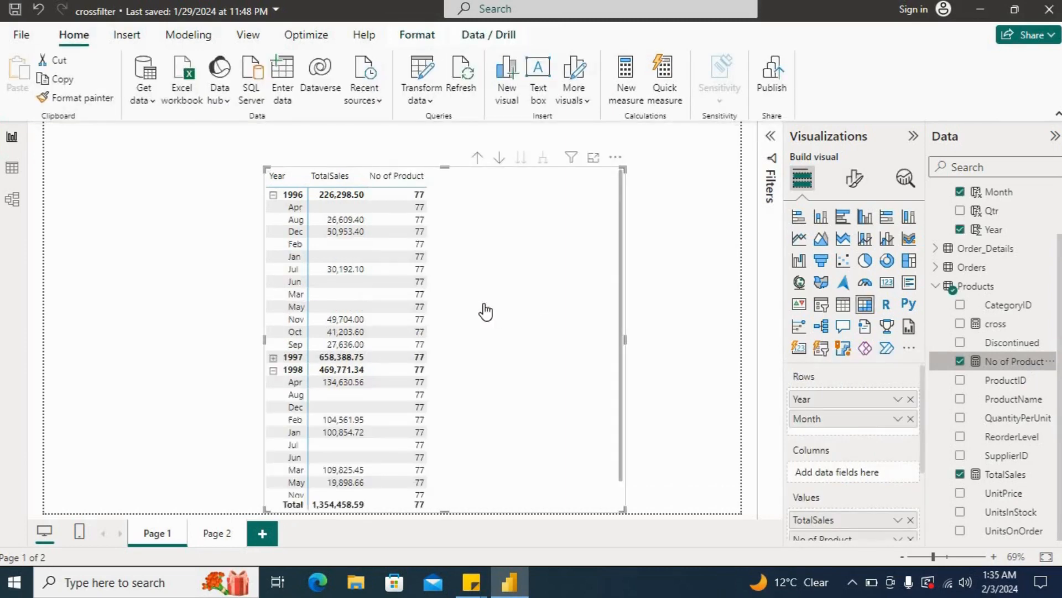
{"action": "left_click", "coordinate": [407, 175]}
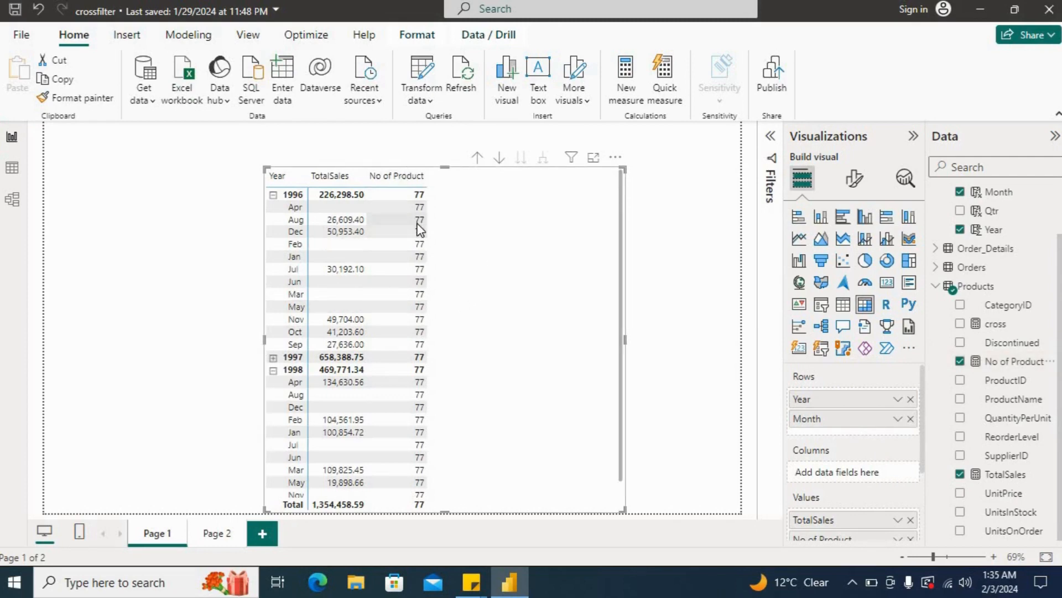
{"action": "scroll", "coordinate": [419, 228], "scroll_direction": "down", "scroll_amount": 1}
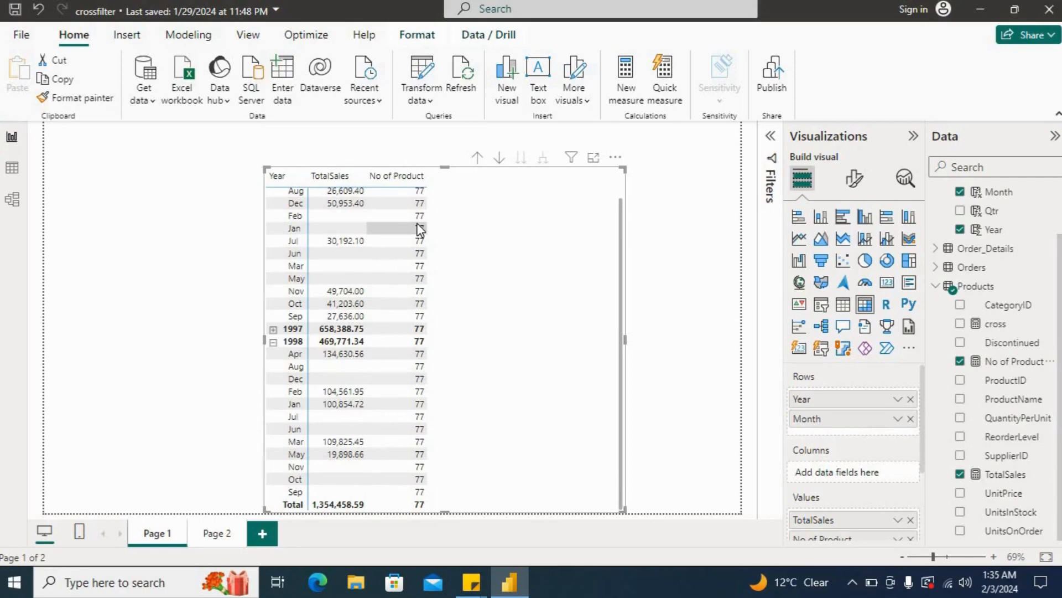
{"action": "scroll", "coordinate": [419, 227], "scroll_direction": "up", "scroll_amount": 1}
{"action": "left_click_drag", "start_coordinate": [486, 222], "coordinate": [482, 183]}
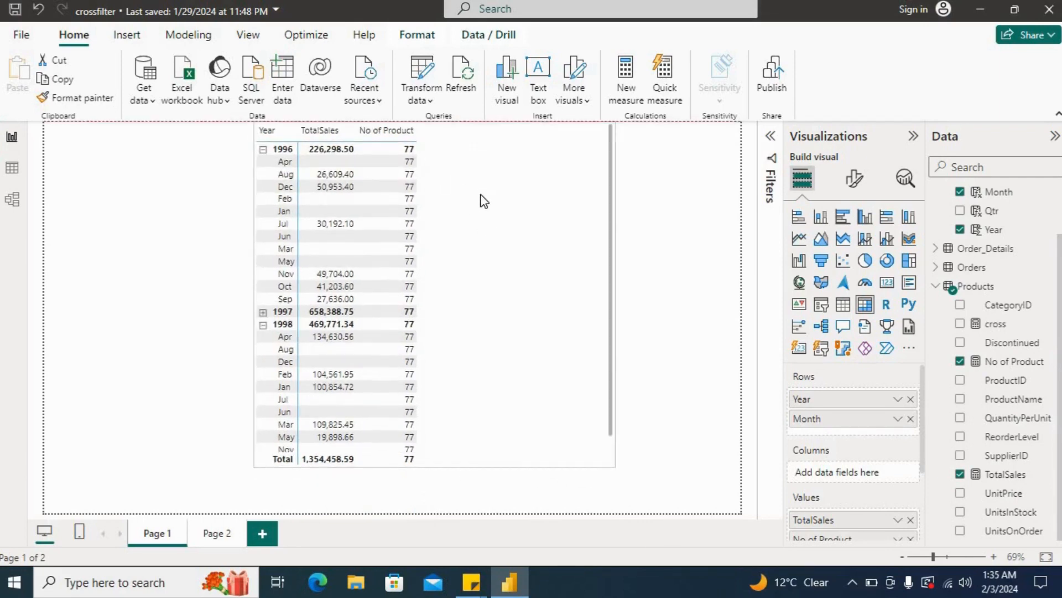
{"action": "left_click_drag", "start_coordinate": [433, 468], "coordinate": [436, 492]}
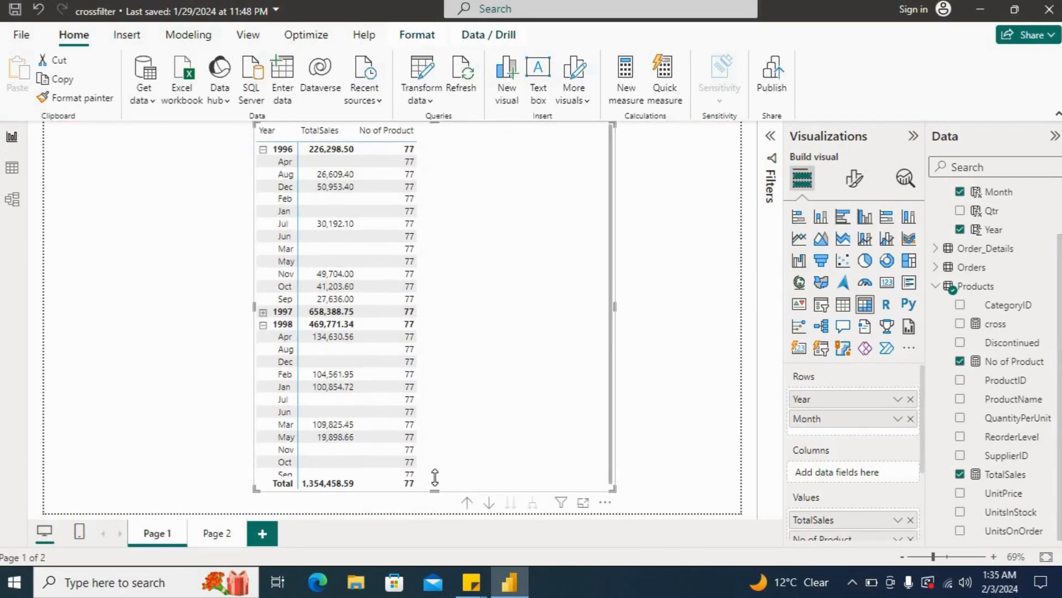
Trace the filter directions between DateTable, Orders, Order_Details and Products in the data model, compare them with the matrix, and return to the report
{"action": "left_click", "coordinate": [12, 202]}
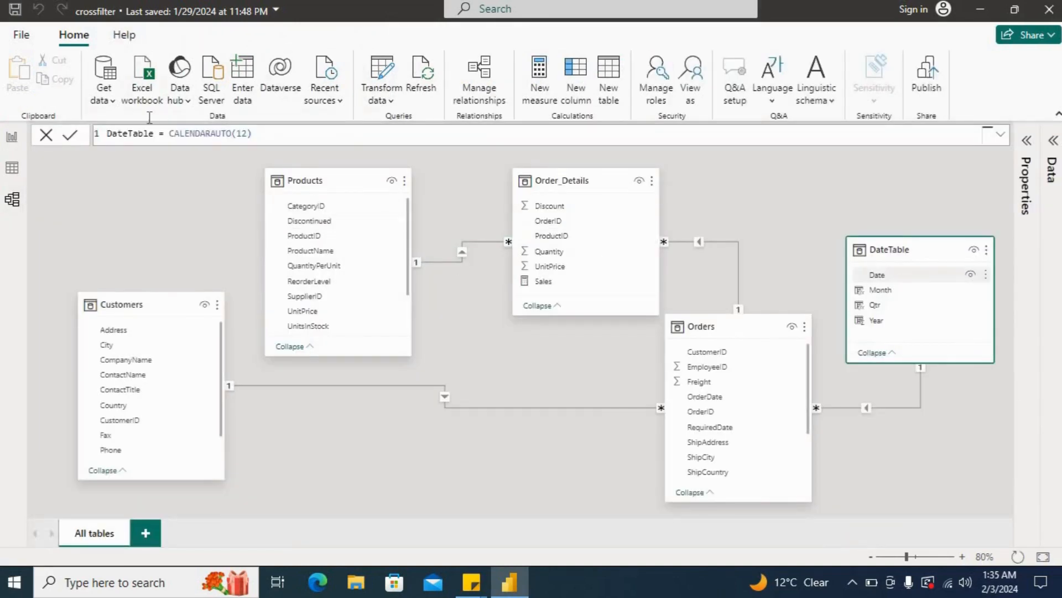
{"action": "left_click", "coordinate": [10, 141]}
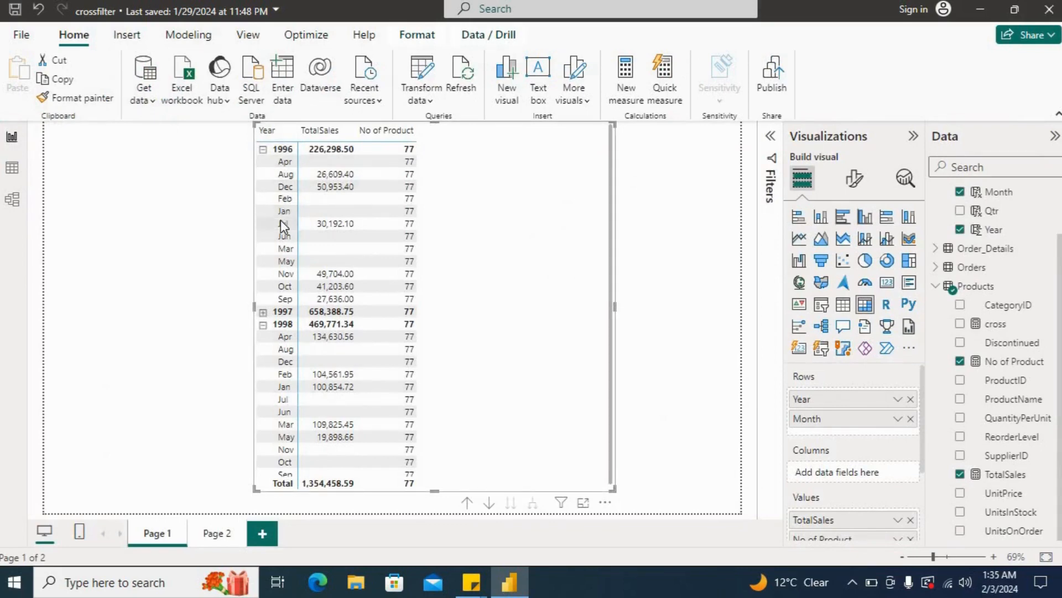
{"action": "left_click", "coordinate": [12, 200]}
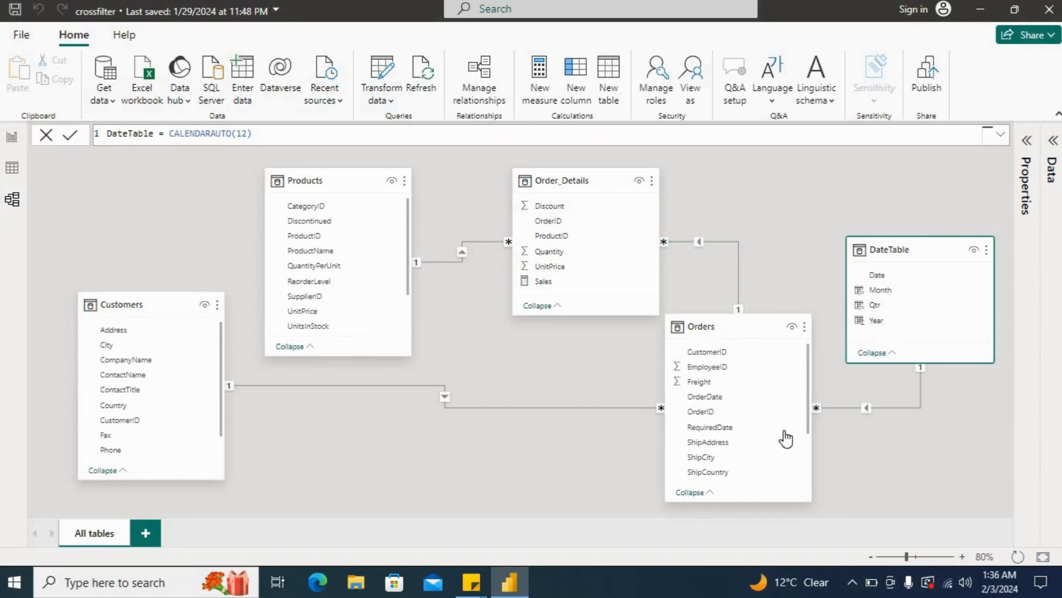
{"action": "left_click_drag", "start_coordinate": [785, 435], "coordinate": [871, 387]}
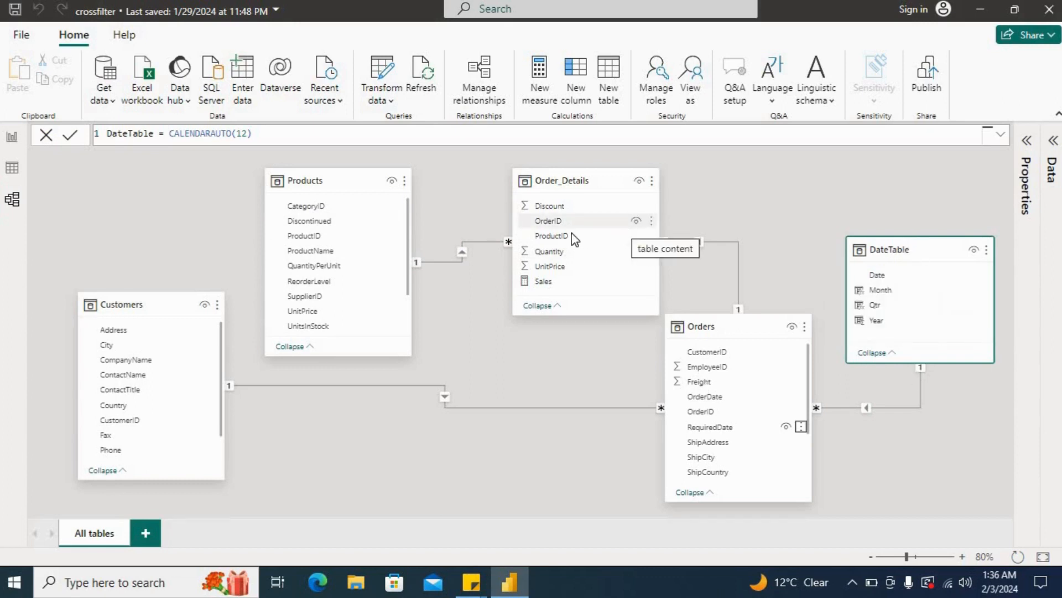
{"action": "left_click", "coordinate": [558, 284]}
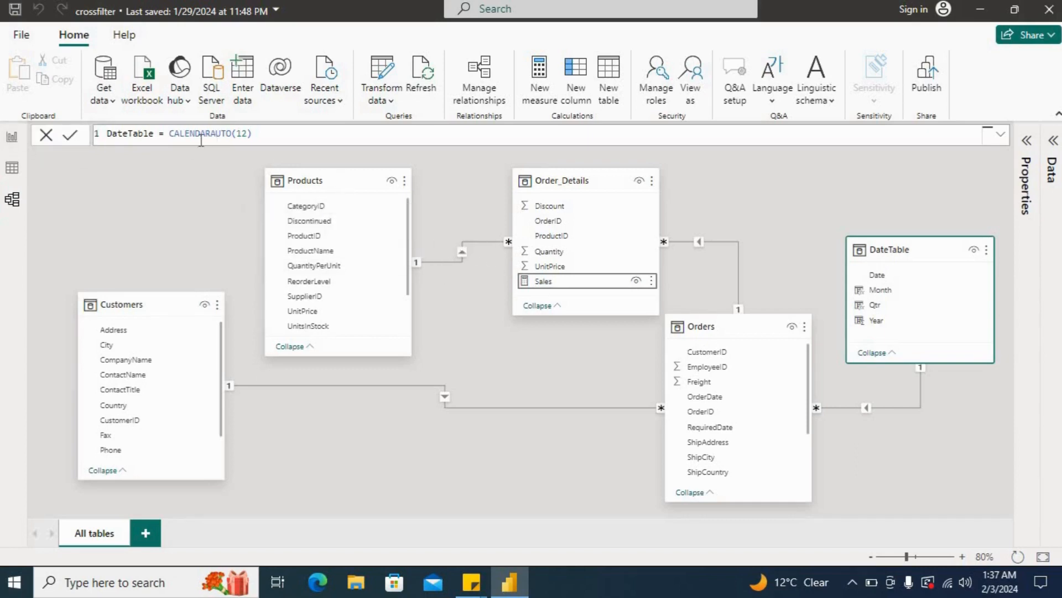
{"action": "left_click", "coordinate": [12, 137]}
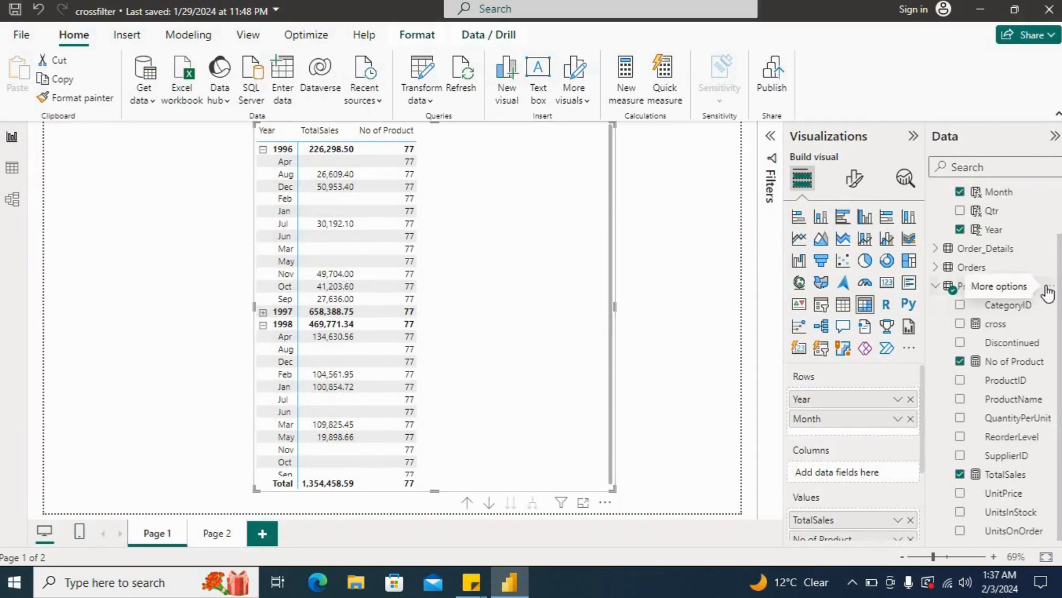
Create a measure named CrossFilterTest in the Products table and start its formula with CALCULATE
{"action": "left_click", "coordinate": [1048, 289]}
{"action": "left_click", "coordinate": [982, 17]}
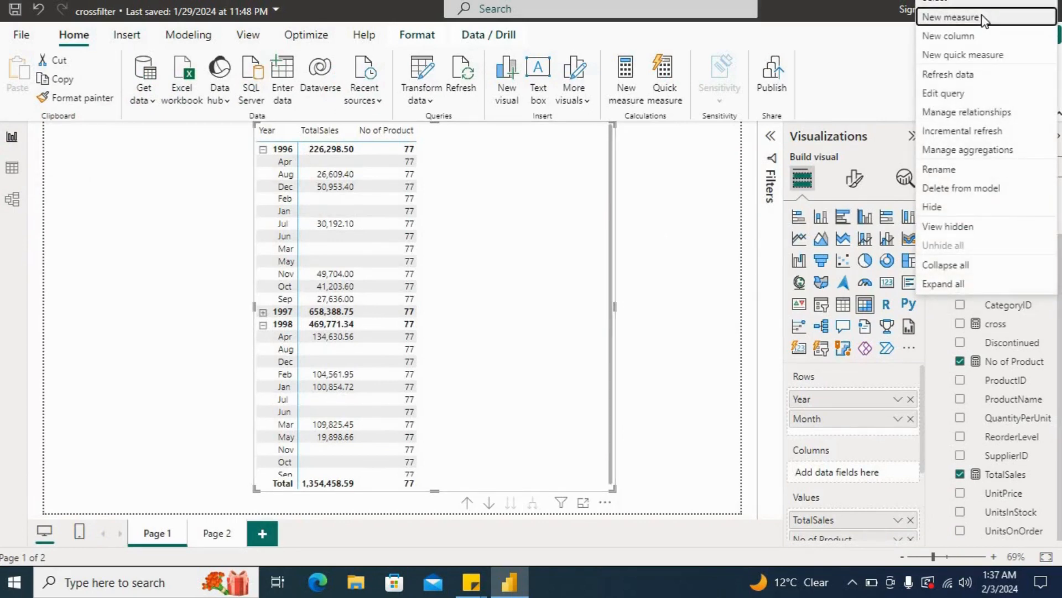
{"action": "left_click", "coordinate": [626, 111]}
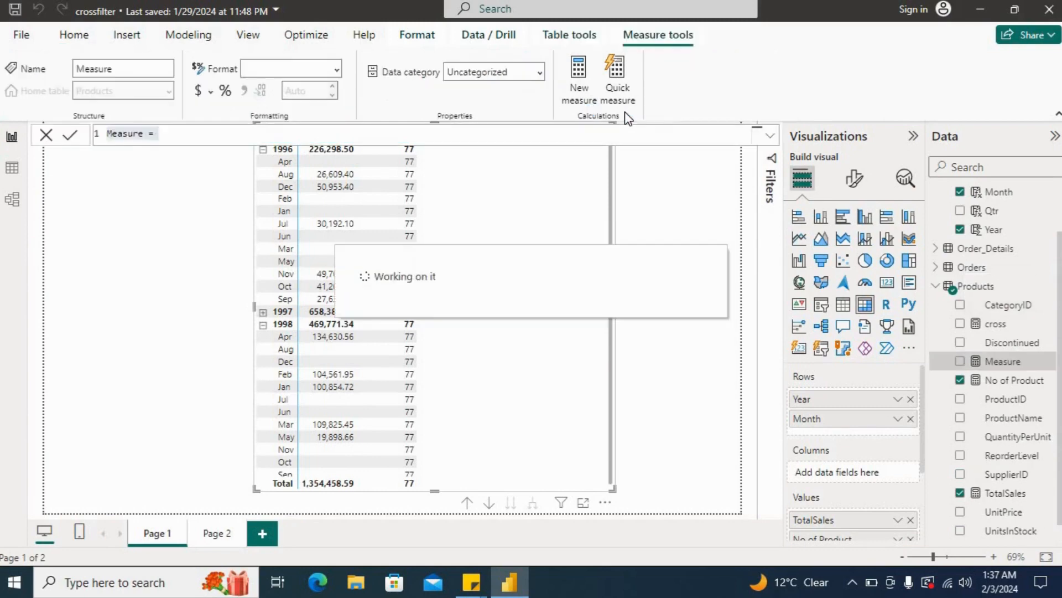
{"action": "type", "text": "Cross"}
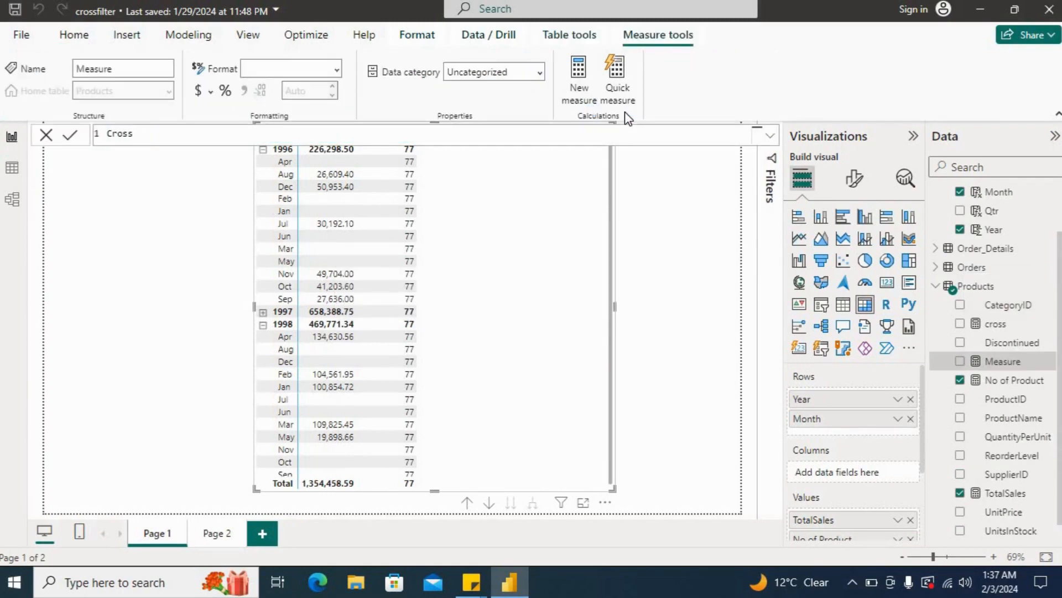
{"action": "type", "text": "FilterTest = C"}
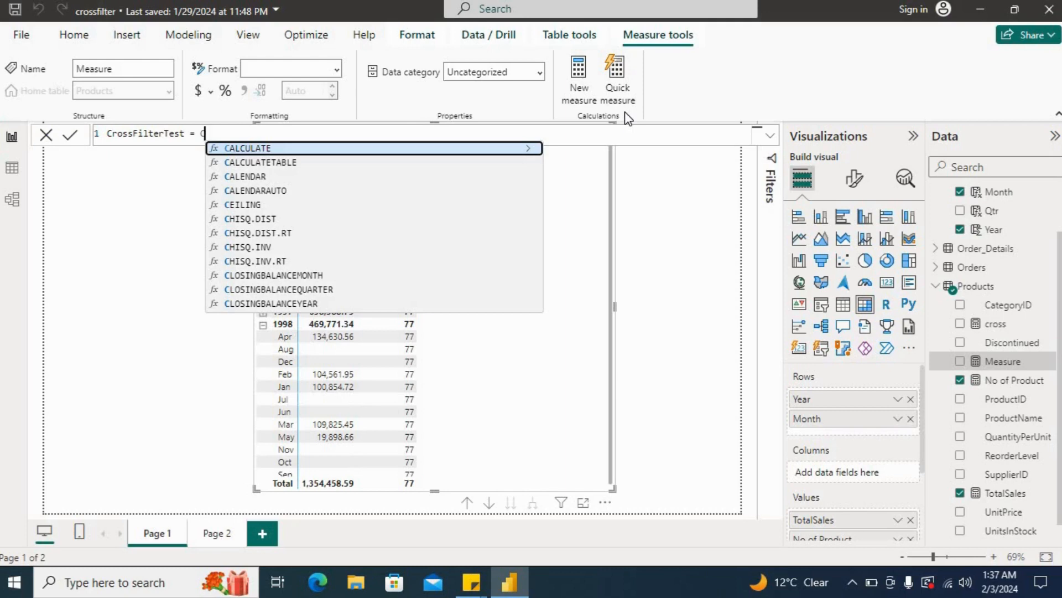
{"action": "key", "text": "Tab"}
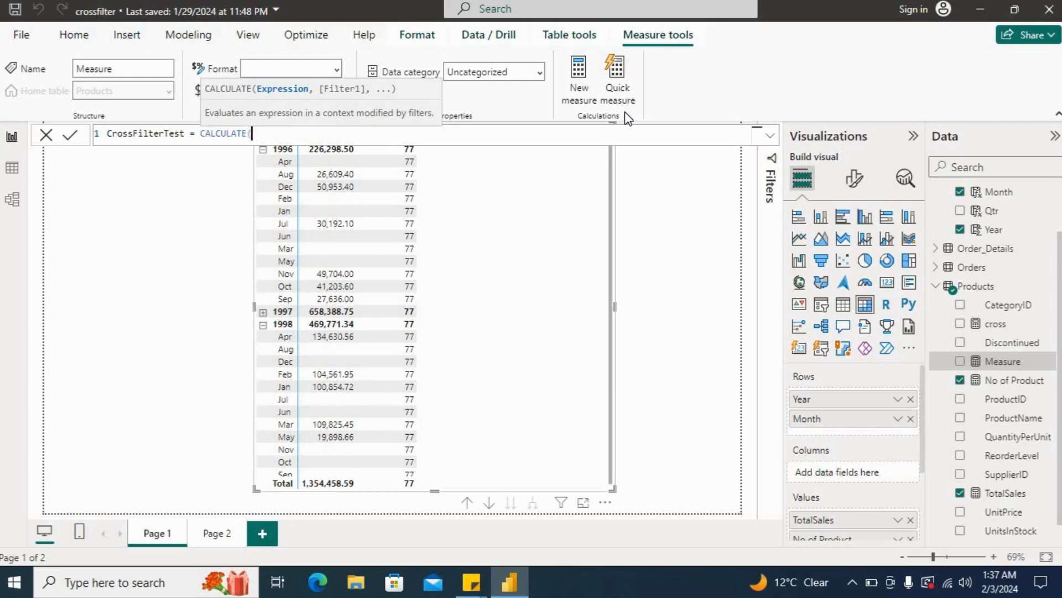
{"action": "type", "text": "t"}
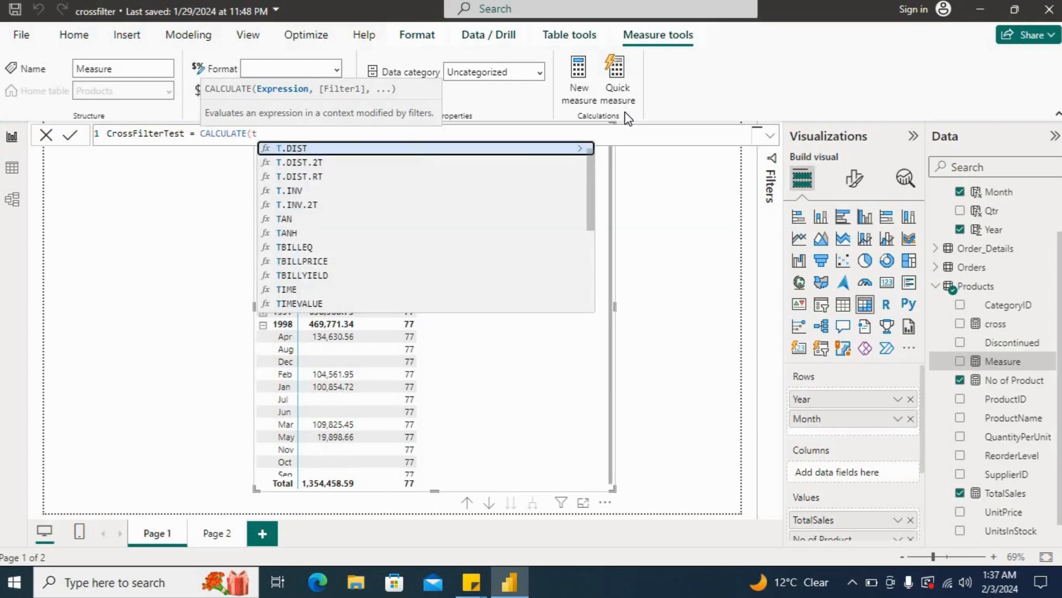
{"action": "type", "text": "o"}
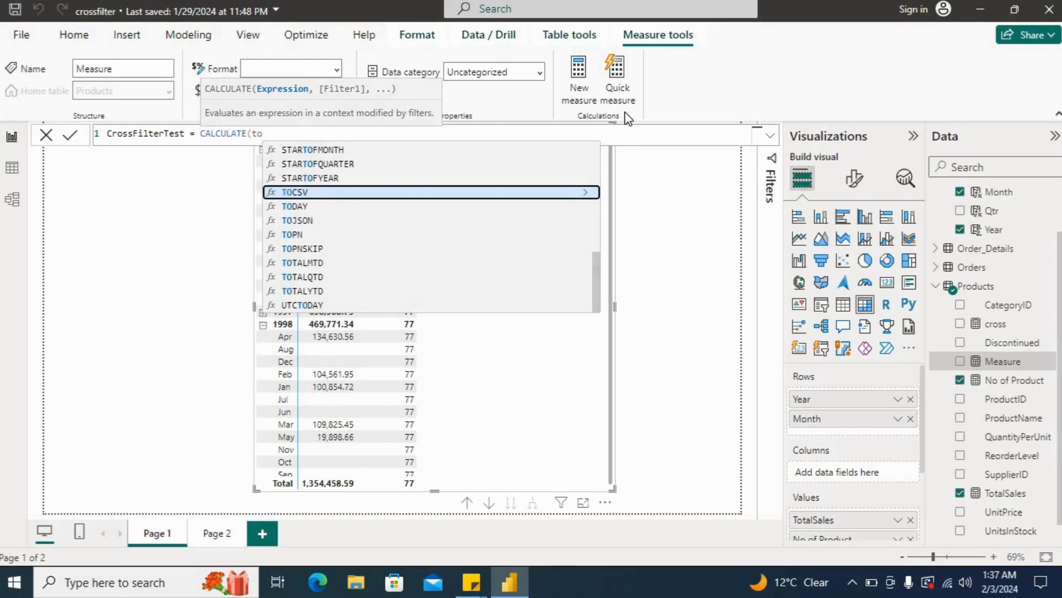
{"action": "key", "text": "Down"}
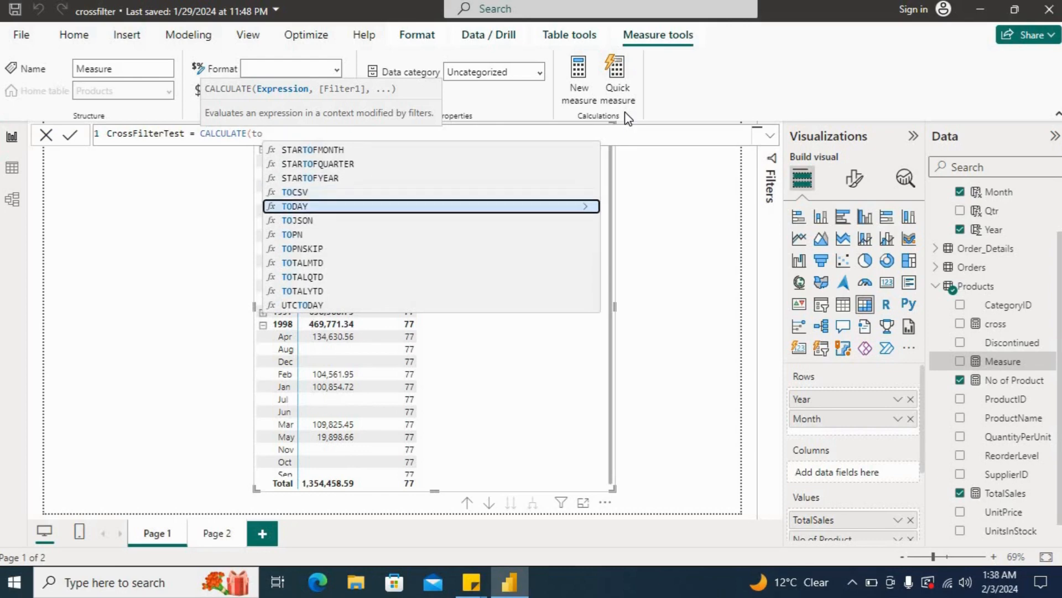
{"action": "key", "text": "BackSpace"}
{"action": "key", "text": "BackSpace"}
{"action": "key", "text": "BackSpace"}
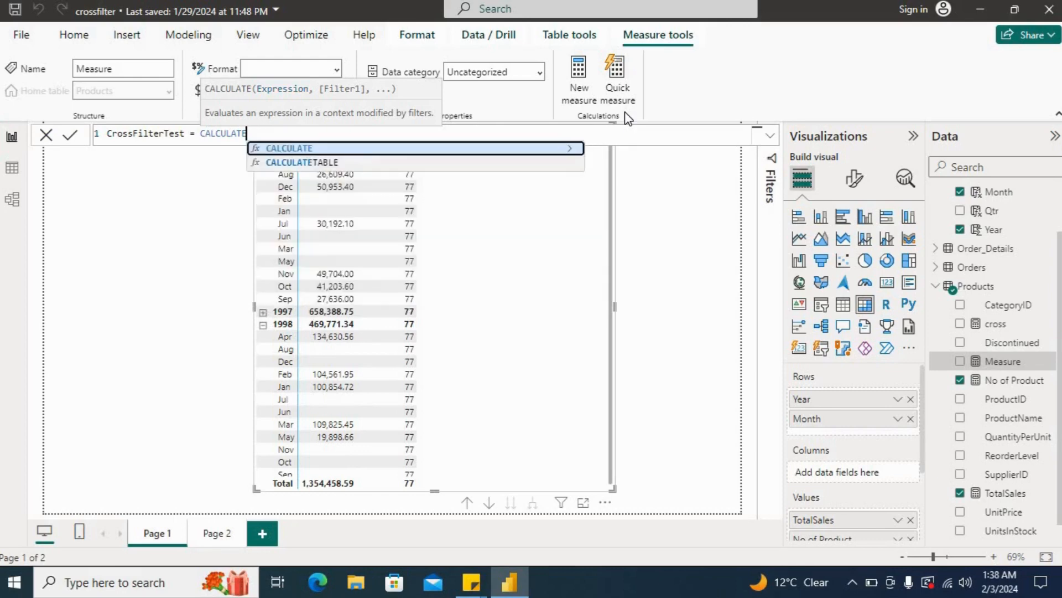
{"action": "type", "text": "("}
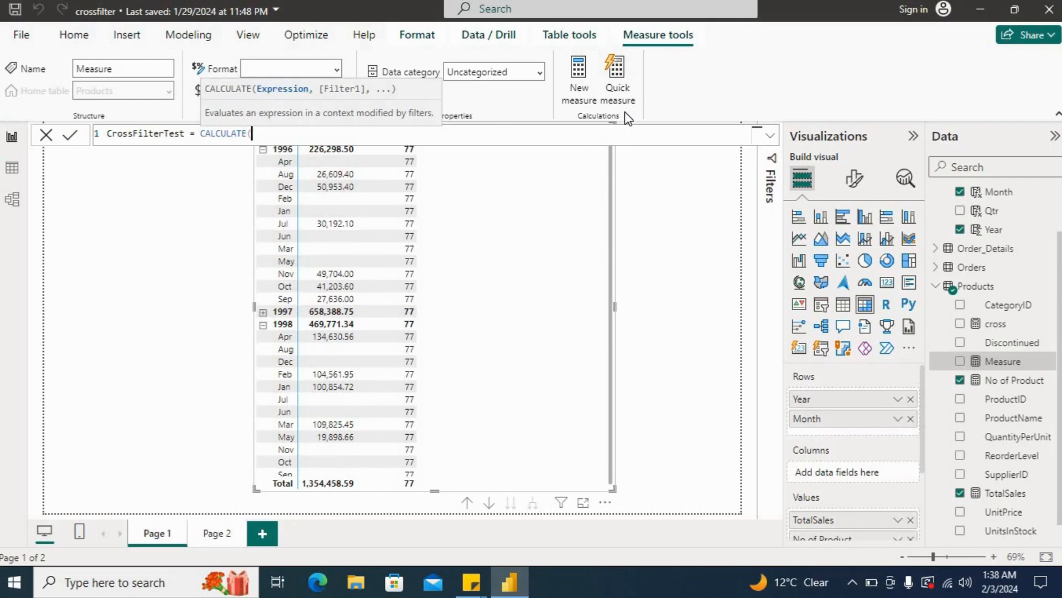
Use [No of Product] as the CALCULATE expression and enlarge the formula text
{"action": "type", "text": "no"}
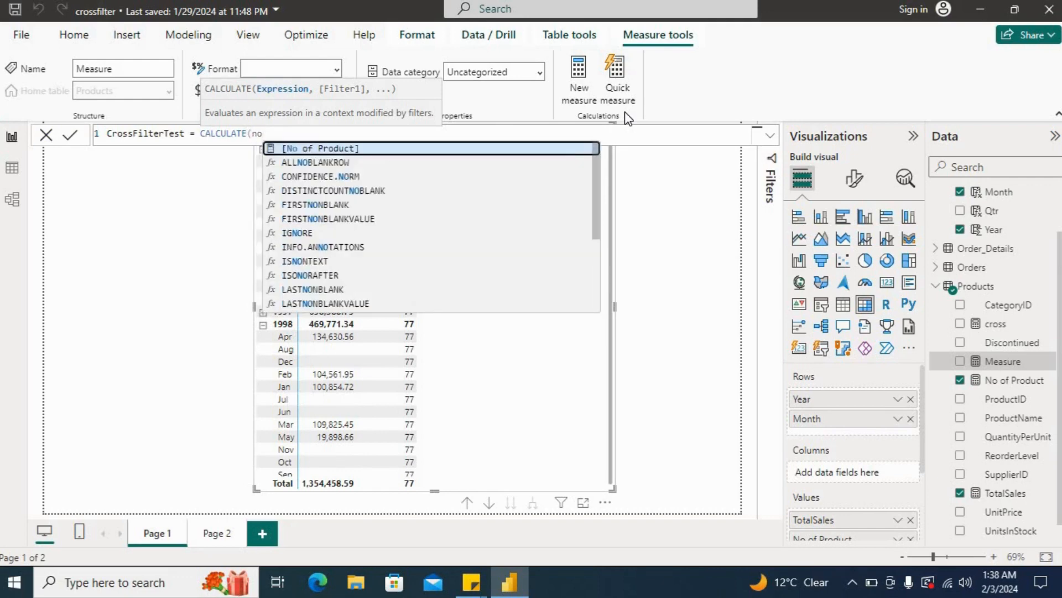
{"action": "key", "text": "Tab"}
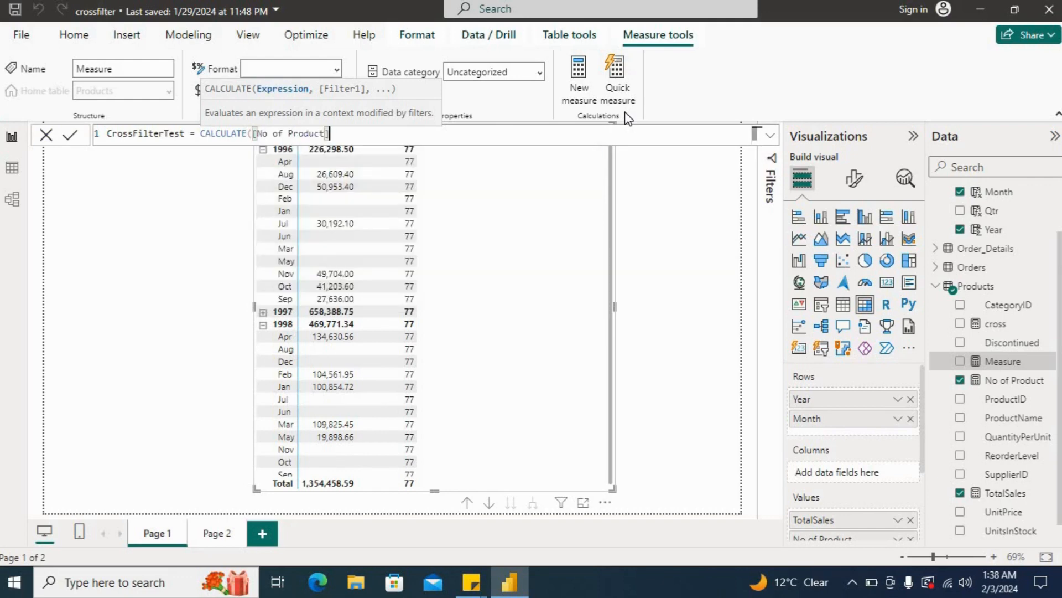
{"action": "type", "text": ","}
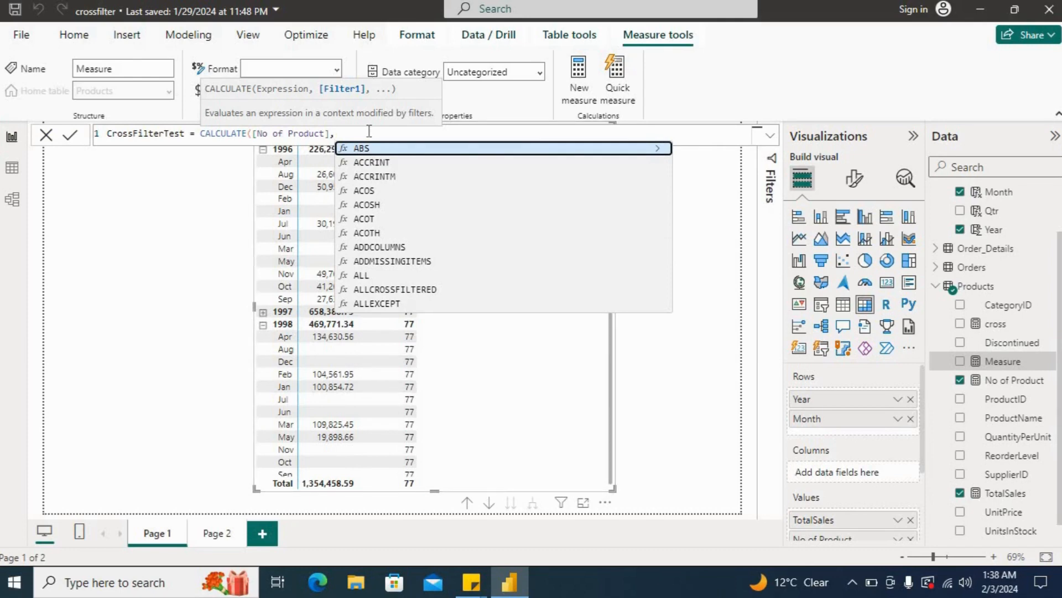
{"action": "scroll", "coordinate": [369, 131], "scroll_direction": "up", "scroll_amount": 5}
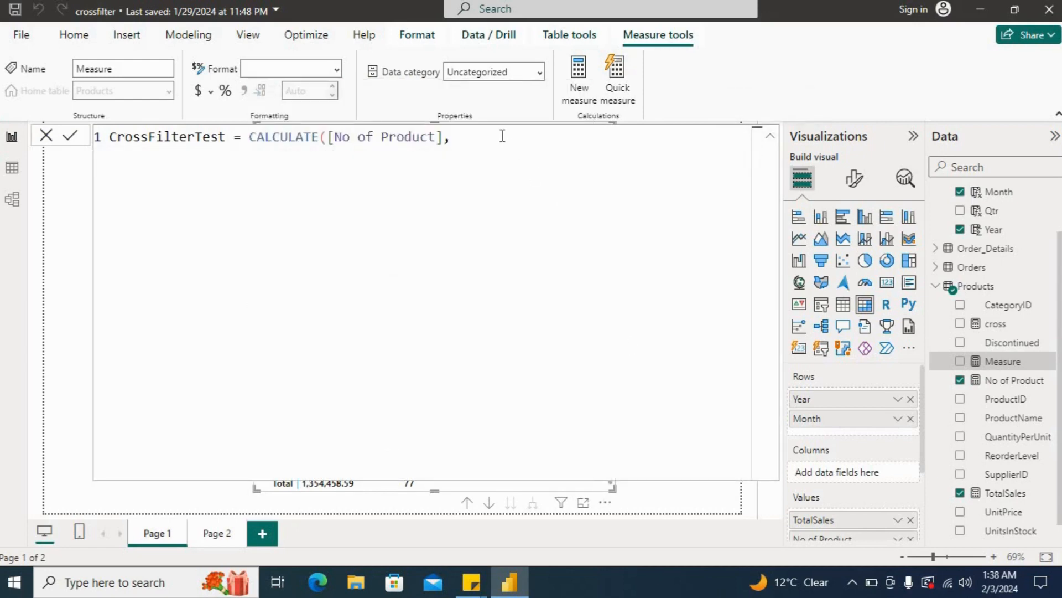
Add the CROSSFILTER function as the filter argument of CALCULATE in the CrossFilterTest formula
{"action": "type", "text": "cr"}
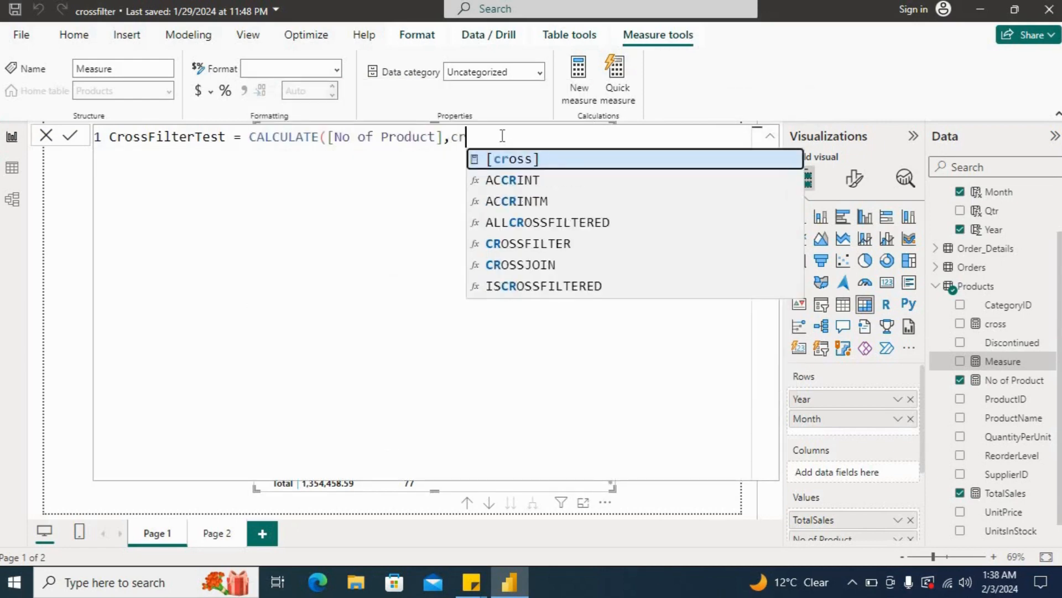
{"action": "key", "text": "Down"}
{"action": "key", "text": "Down"}
{"action": "key", "text": "Down"}
{"action": "key", "text": "Down"}
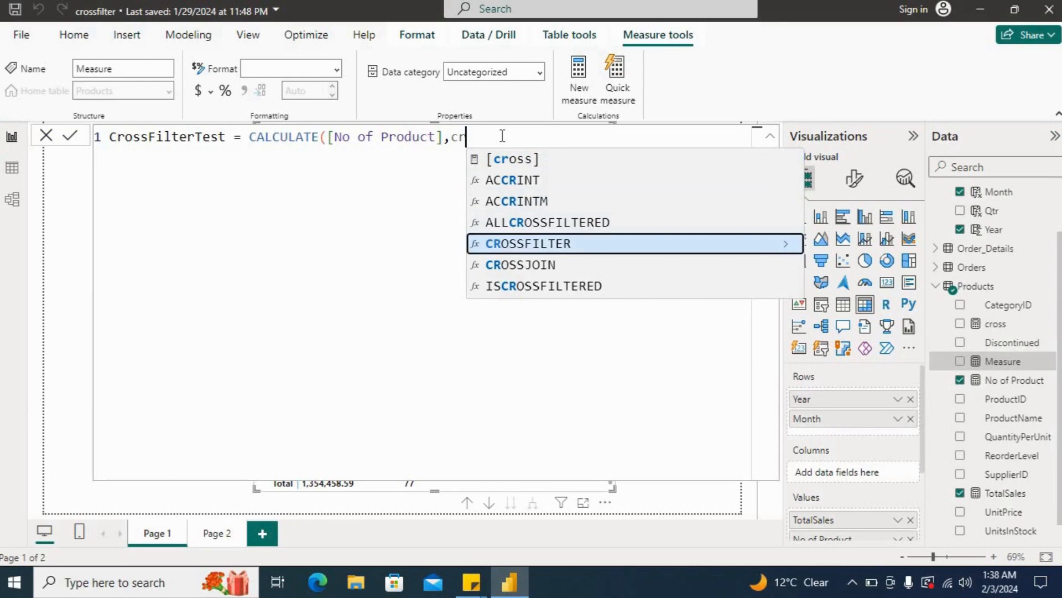
{"action": "key", "text": "Down"}
{"action": "key", "text": "Up"}
{"action": "key", "text": "Tab"}
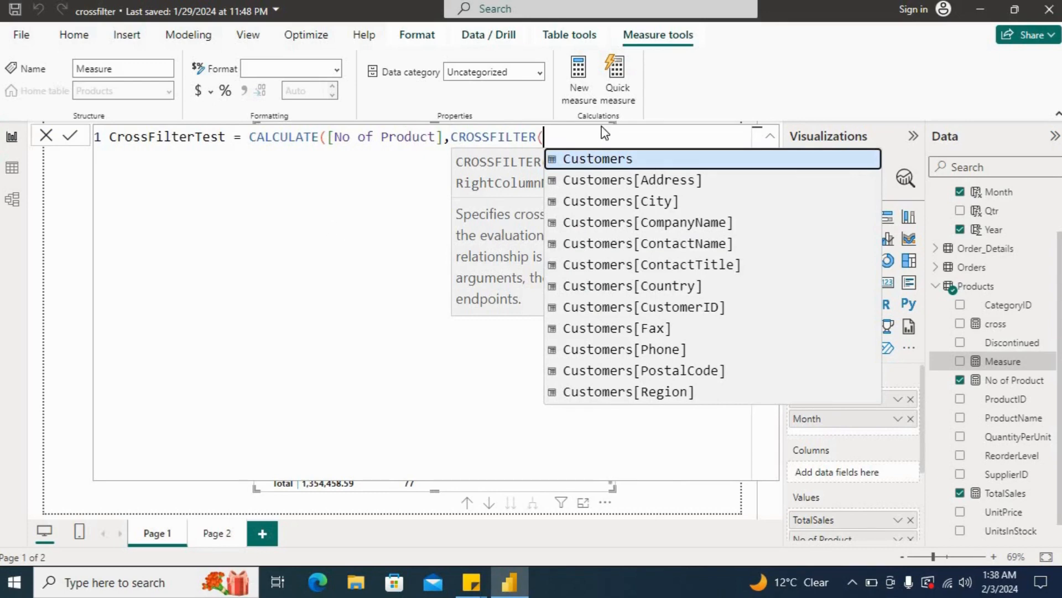
Enter Order_Details[ProductID] as the left column of the CROSSFILTER function
{"action": "type", "text": "or"}
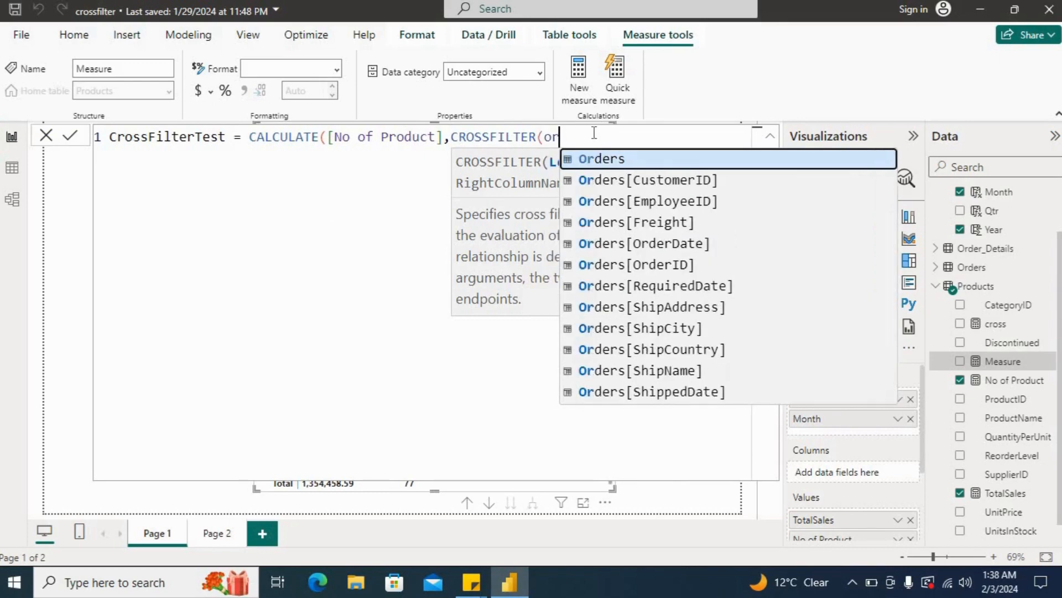
{"action": "type", "text": "der"}
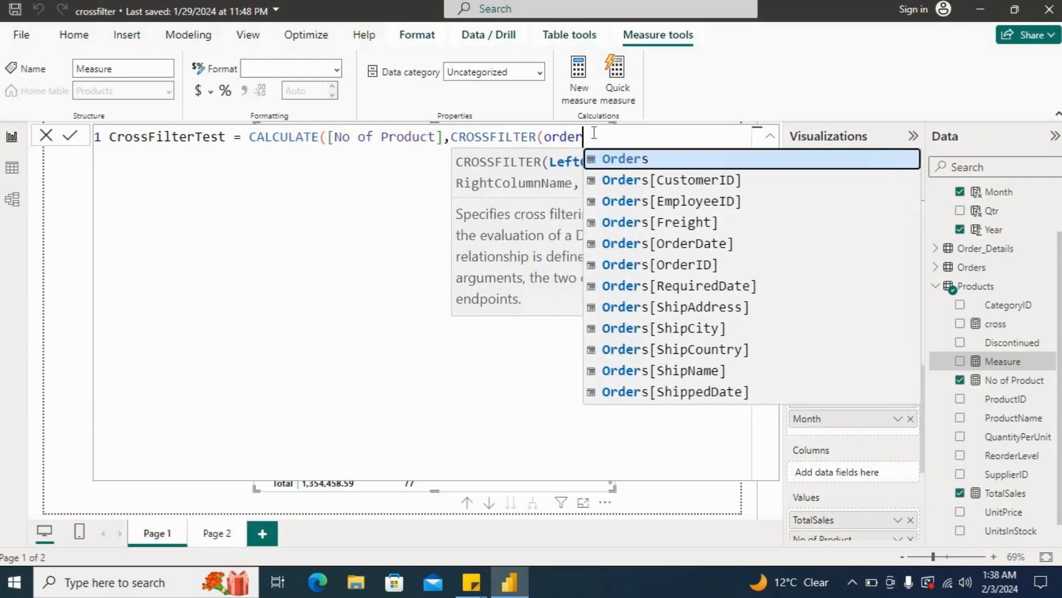
{"action": "type", "text": "_de"}
{"action": "key", "text": "Down"}
{"action": "key", "text": "Down"}
{"action": "key", "text": "Down"}
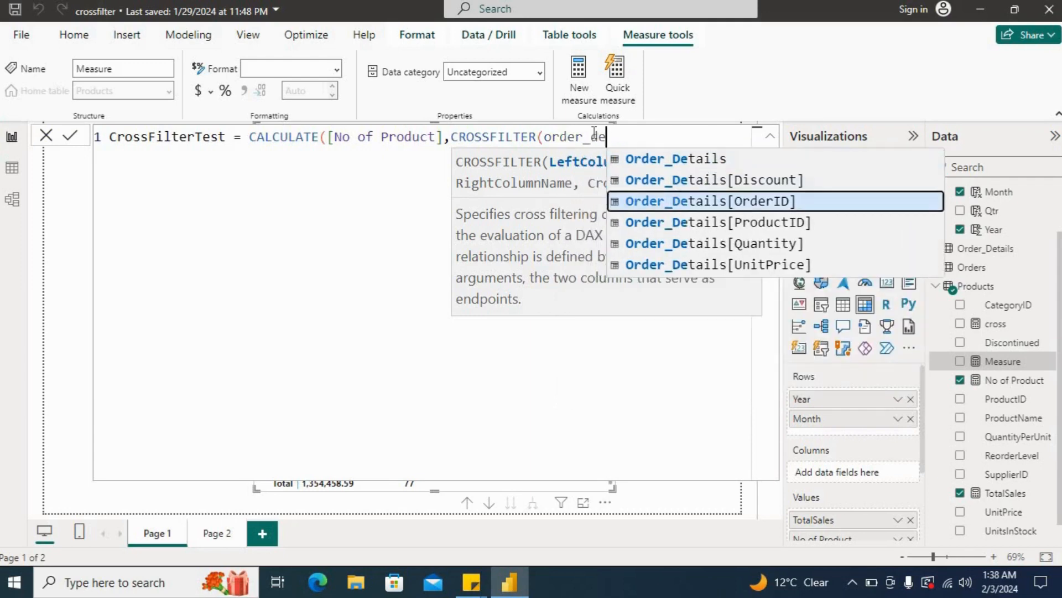
{"action": "key", "text": "Tab"}
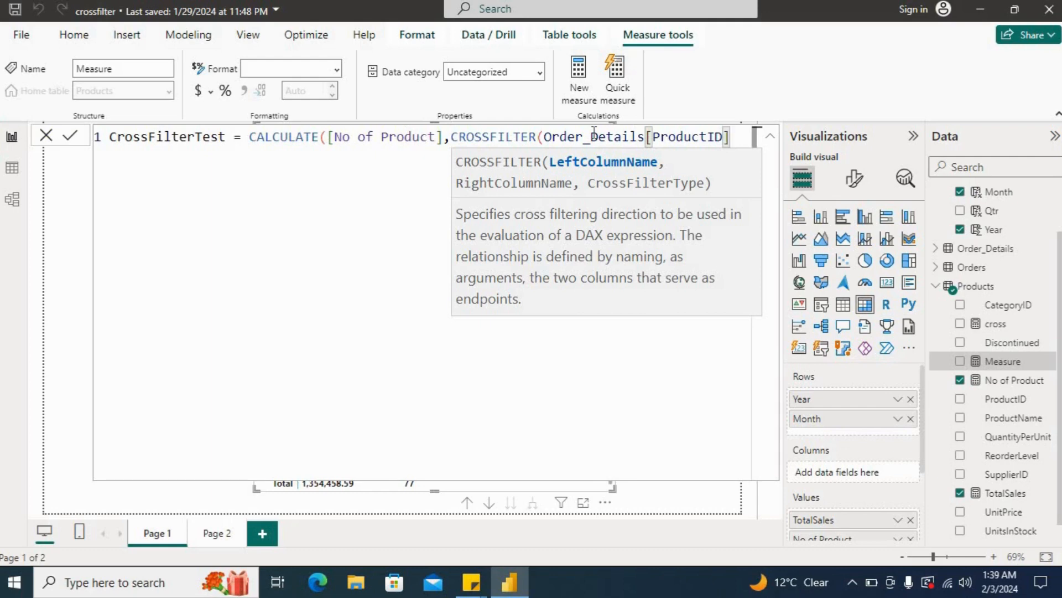
Enter Products[ProductID] as the right column of the CROSSFILTER function
{"action": "type", "text": ",pro"}
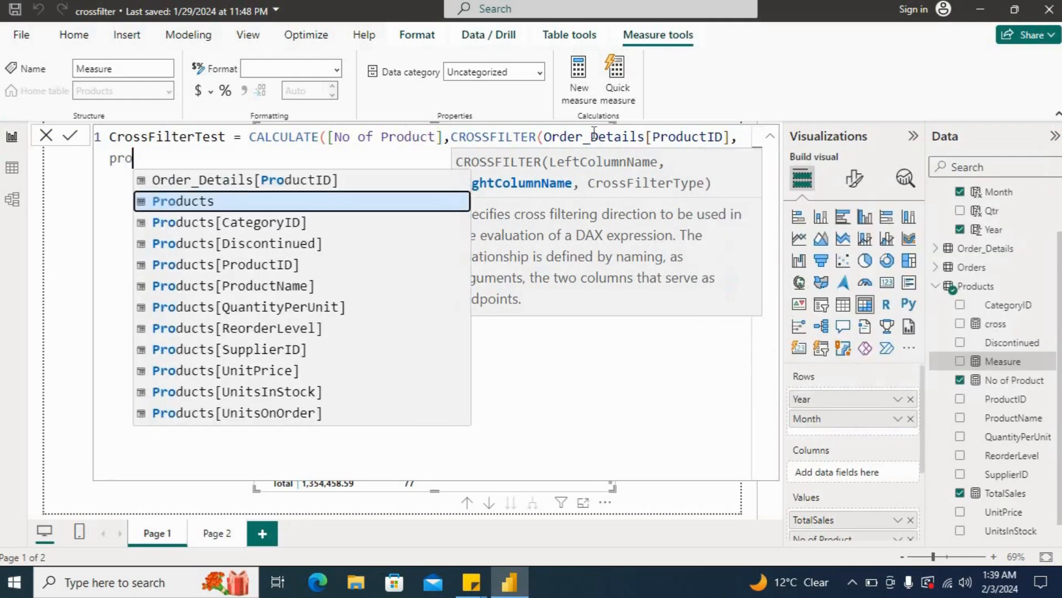
{"action": "key", "text": "Down"}
{"action": "key", "text": "Down"}
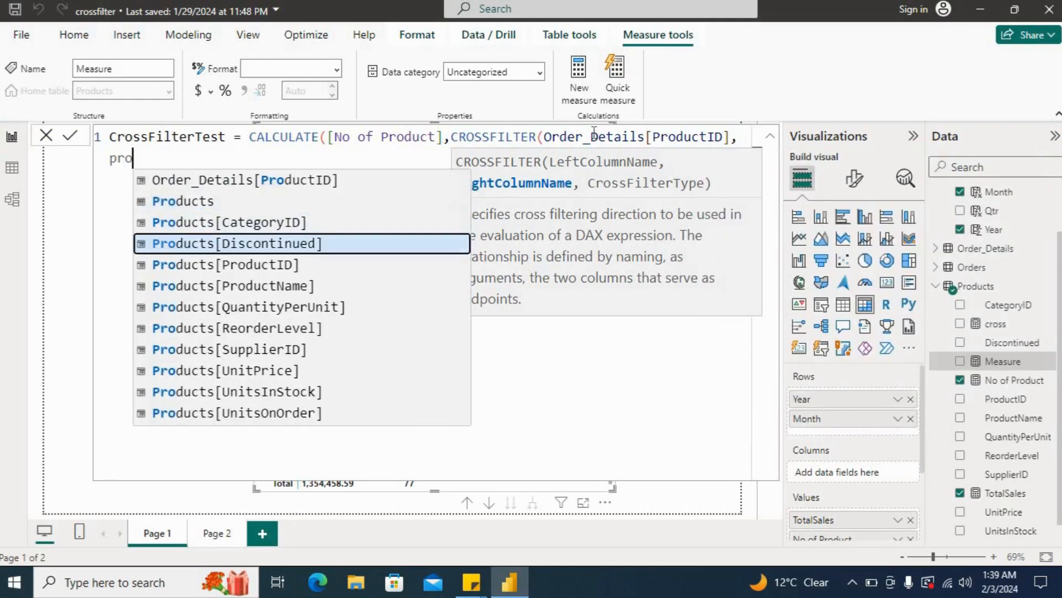
{"action": "key", "text": "Down"}
{"action": "key", "text": "Tab"}
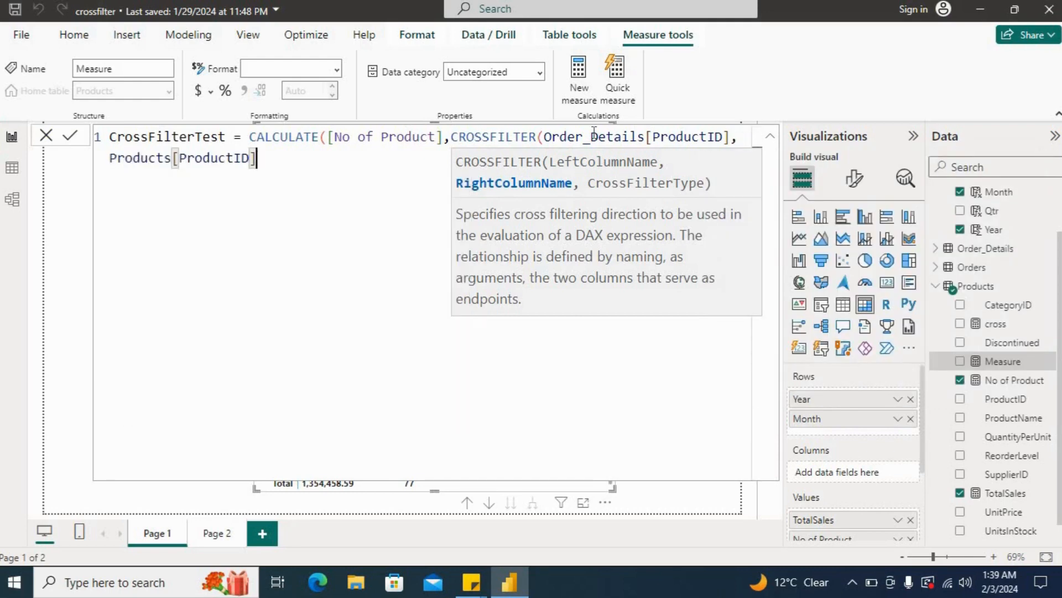
Complete the formula with the cross-filter type Both and add the CrossFilterTest measure to the sales matrix
{"action": "type", "text": ","}
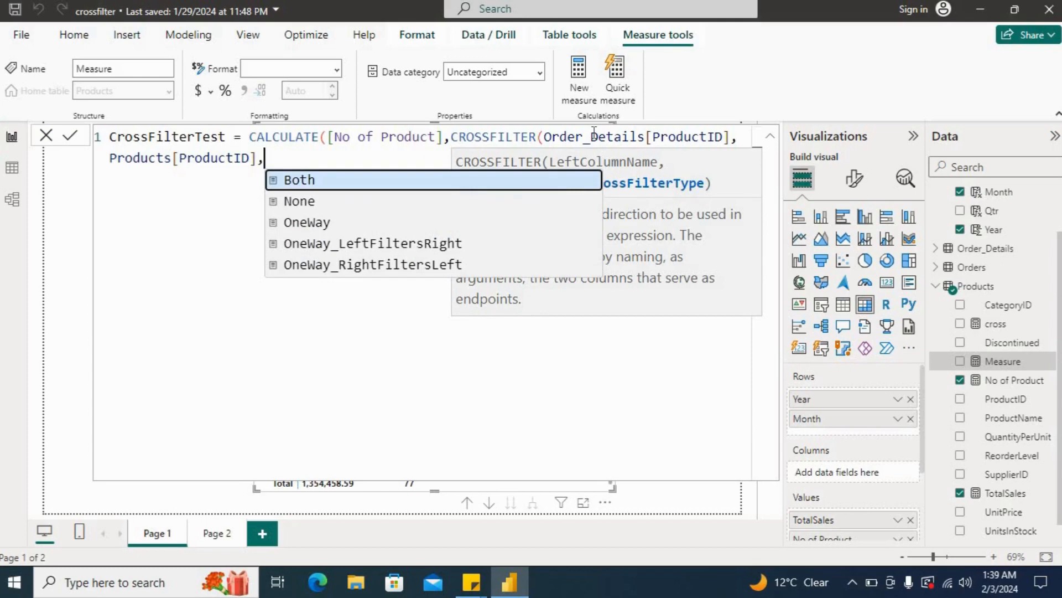
{"action": "key", "text": "Tab"}
{"action": "type", "text": ")"}
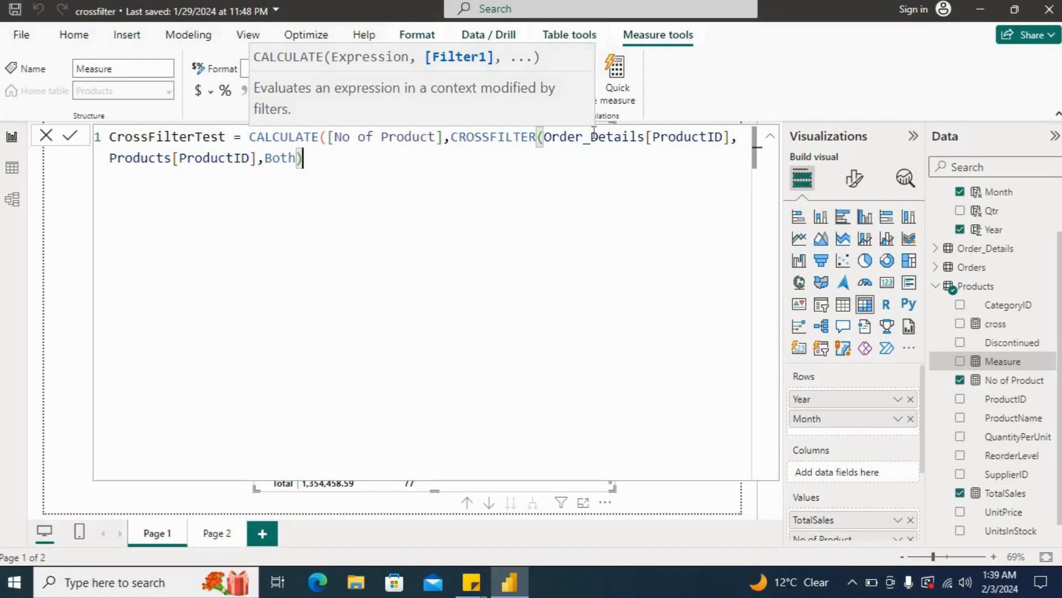
{"action": "type", "text": ")"}
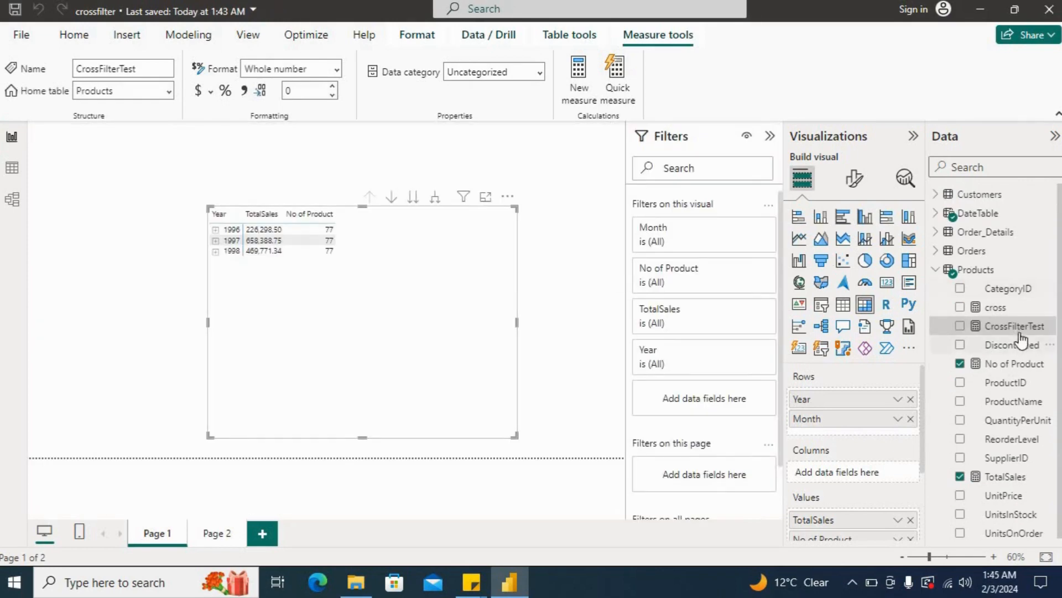
{"action": "left_click_drag", "start_coordinate": [1020, 337], "coordinate": [497, 335]}
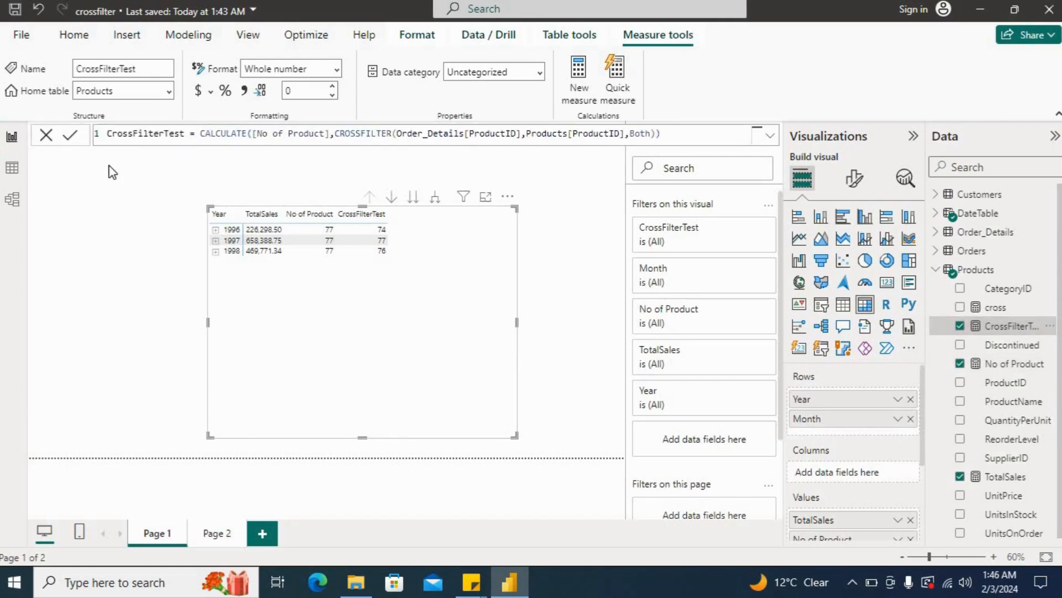
Rename the CrossFilterTest measure in its formula to No of Product_Using_CrossFilter
{"action": "left_click_drag", "start_coordinate": [185, 133], "coordinate": [107, 134]}
{"action": "type", "text": "No"}
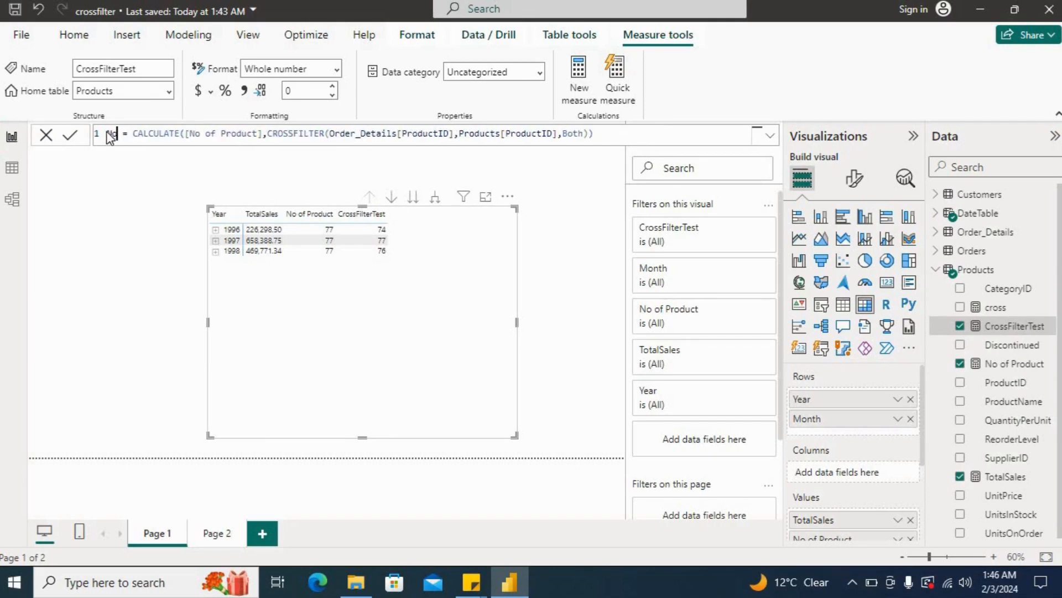
{"action": "type", "text": " of Pro"}
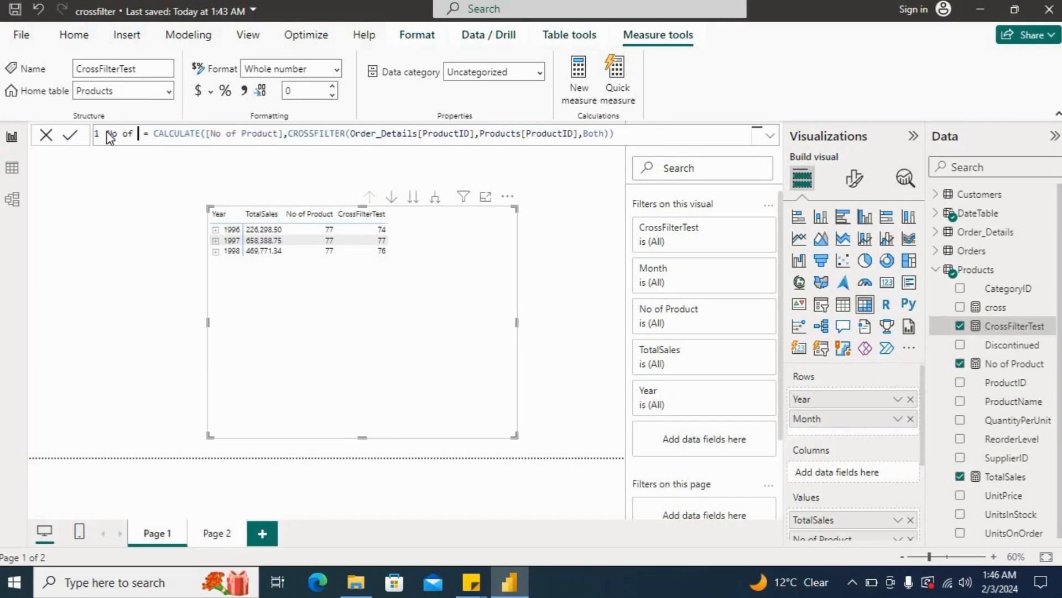
{"action": "type", "text": "duct"}
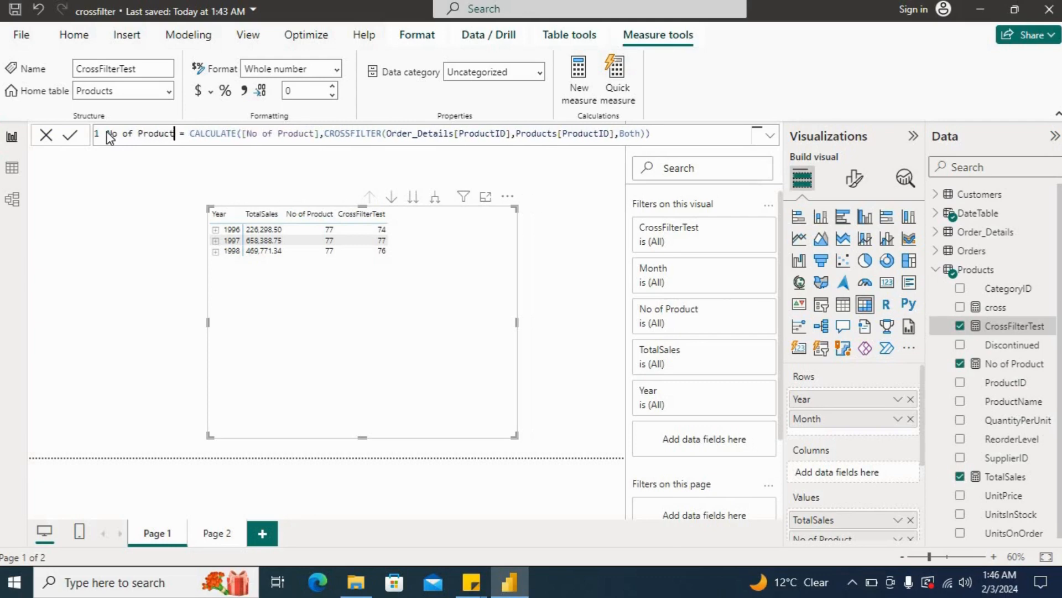
{"action": "type", "text": "_"}
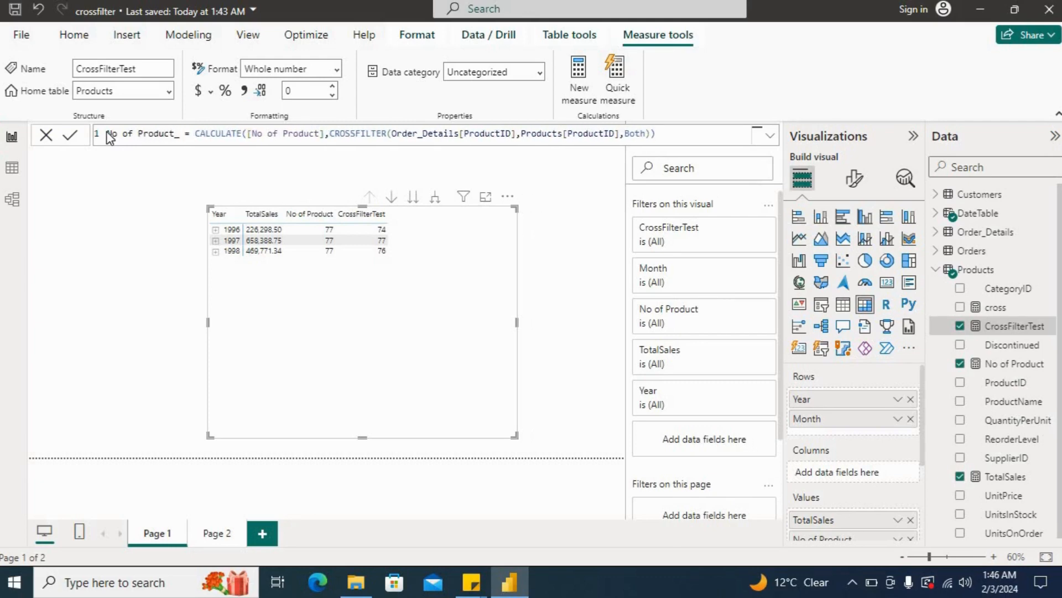
{"action": "type", "text": "Using"}
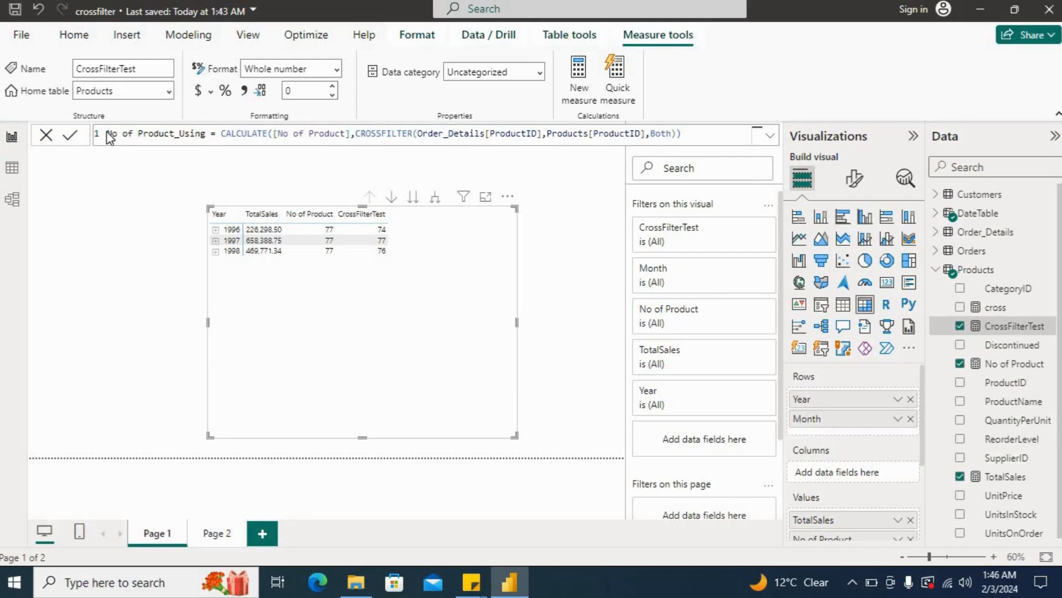
{"action": "type", "text": "_CrossF"}
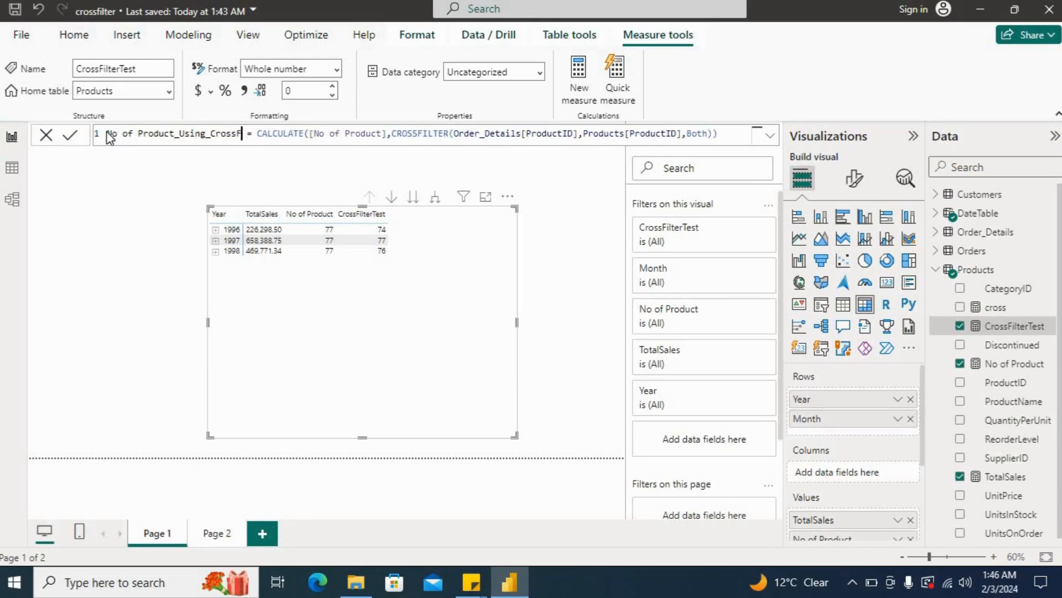
{"action": "type", "text": "ilter"}
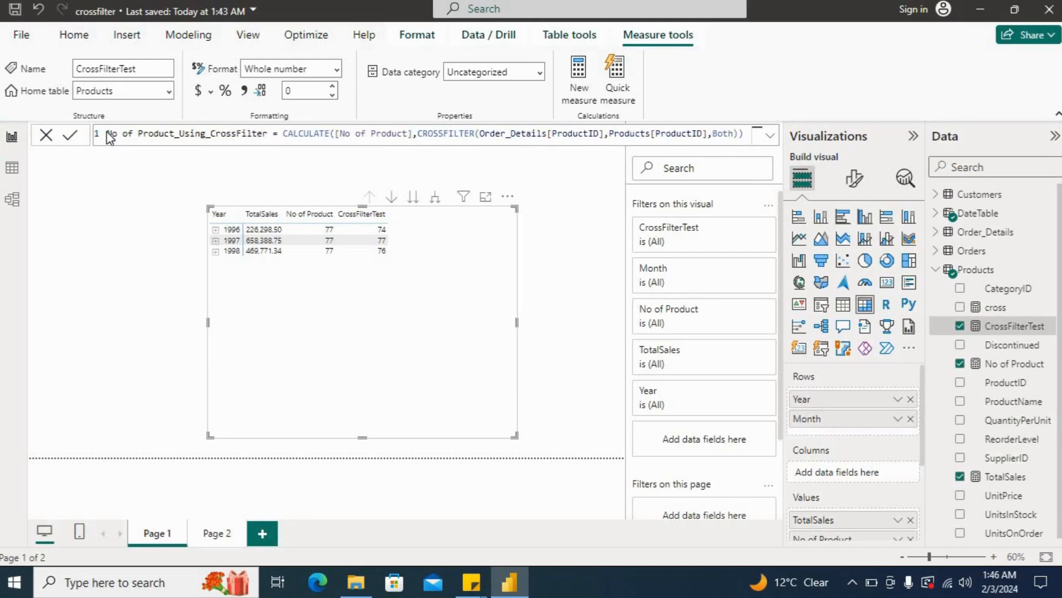
{"action": "key", "text": "Return"}
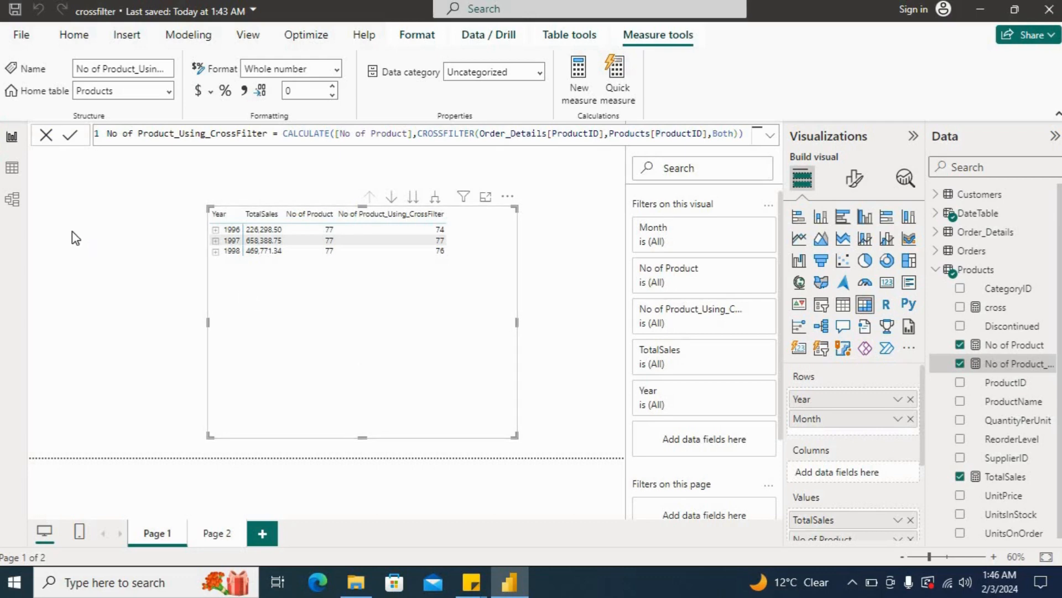
Examine the Products to Order_Details relationship in the data model with the properties collapsed, and return to the report matrix
{"action": "left_click", "coordinate": [15, 202]}
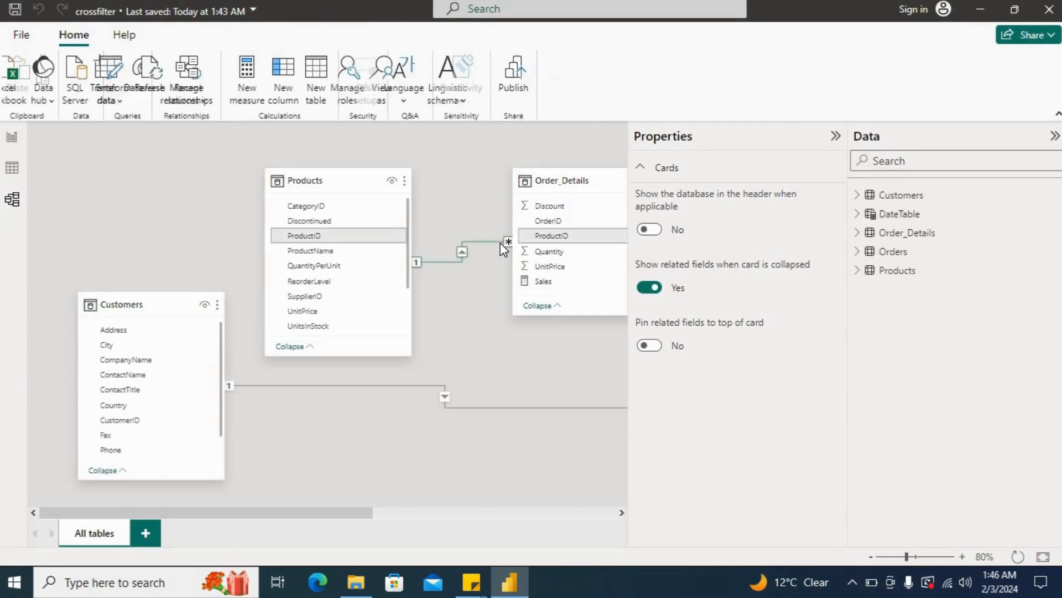
{"action": "left_click", "coordinate": [835, 136]}
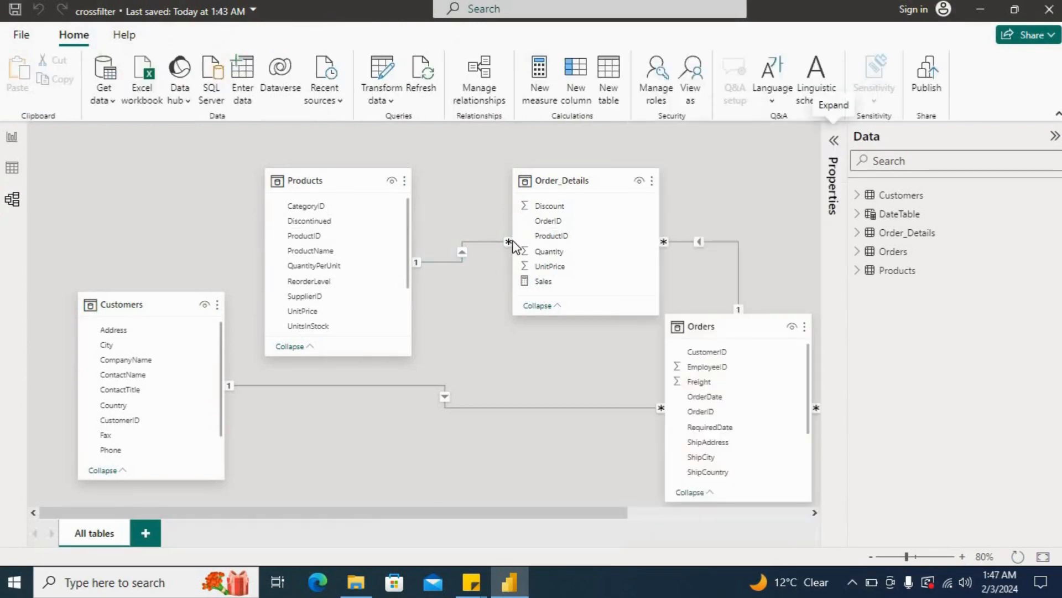
{"action": "left_click", "coordinate": [11, 136]}
{"action": "left_click", "coordinate": [205, 225]}
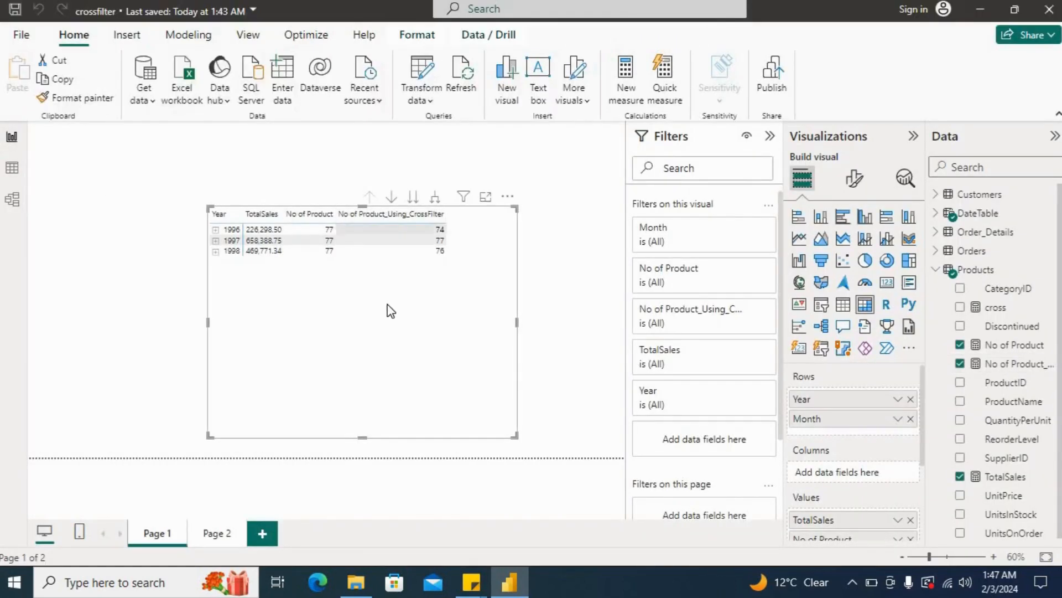